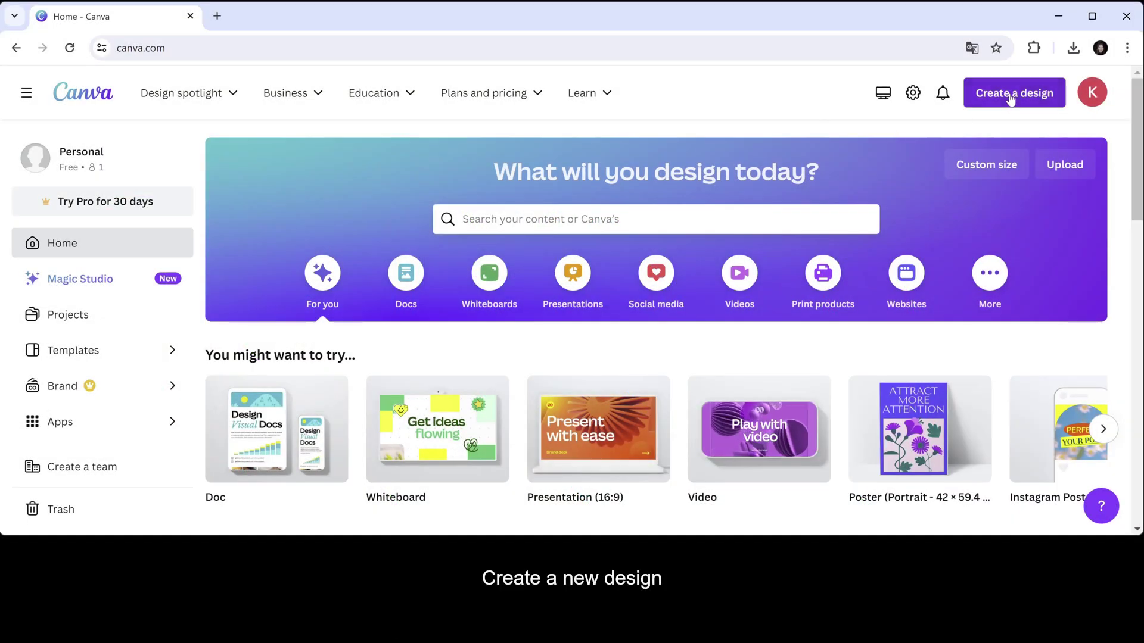
Step: Bring up the Create a design choices for a new custom-sized design
click(1010, 96)
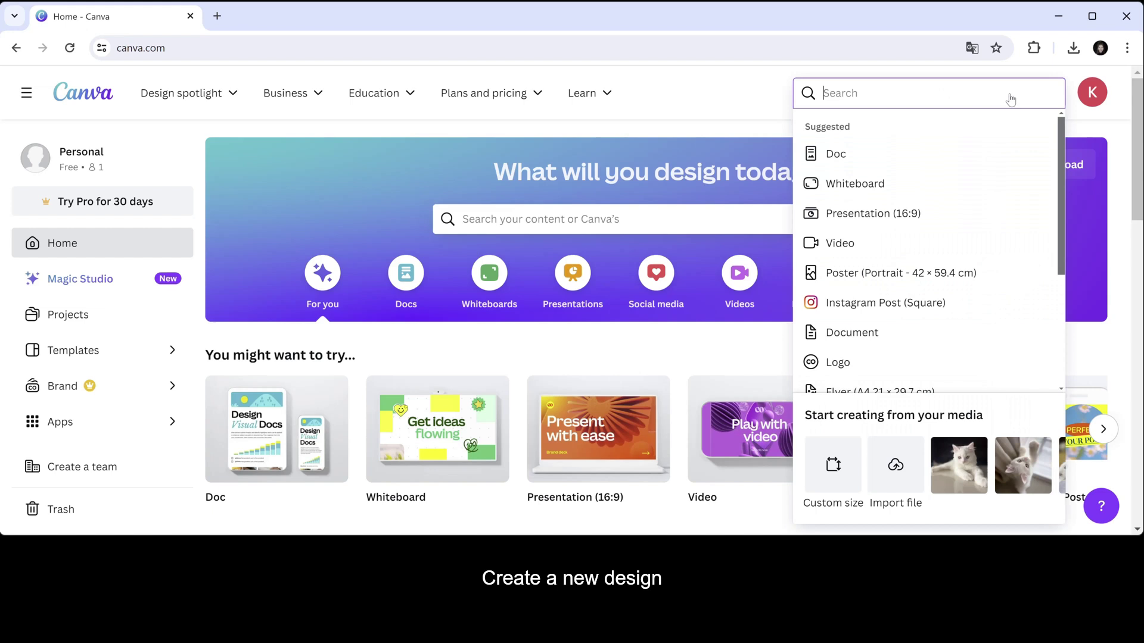
Step: Create the custom 1920×1080 design and find TypeExtrude in the Apps search for 'type'
click(850, 454)
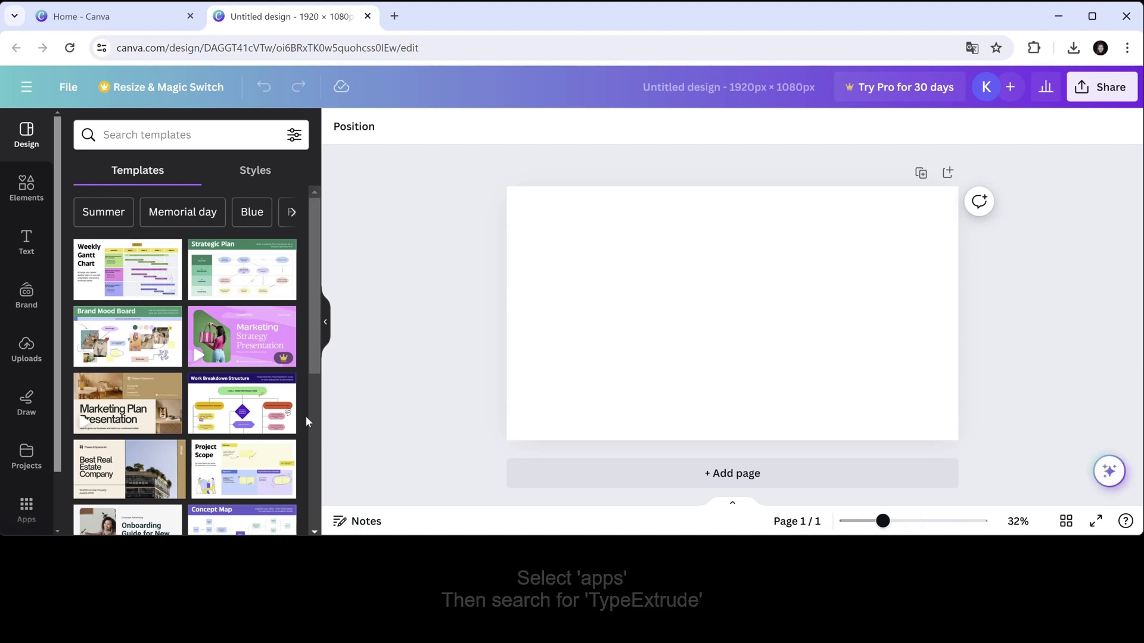
click(25, 509)
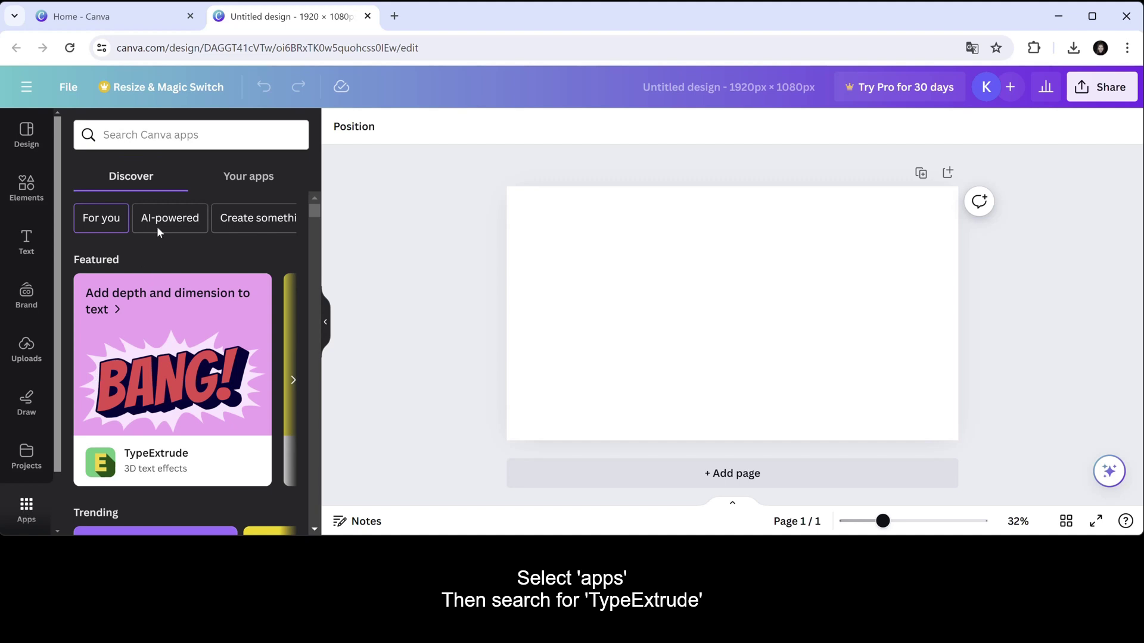
click(168, 138)
text(type)
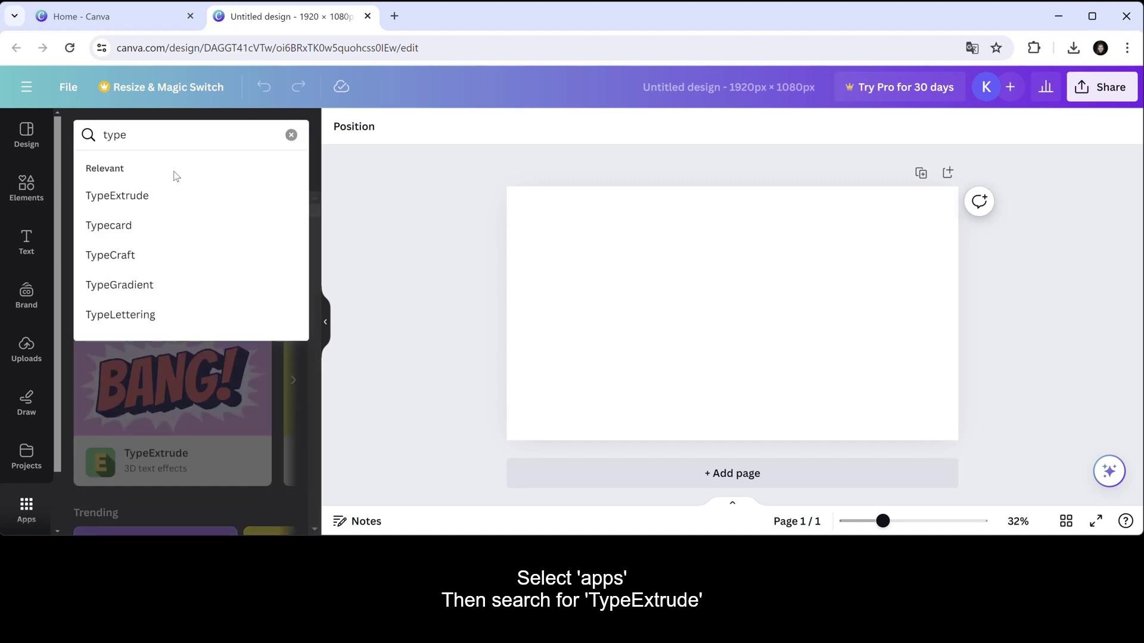
click(176, 201)
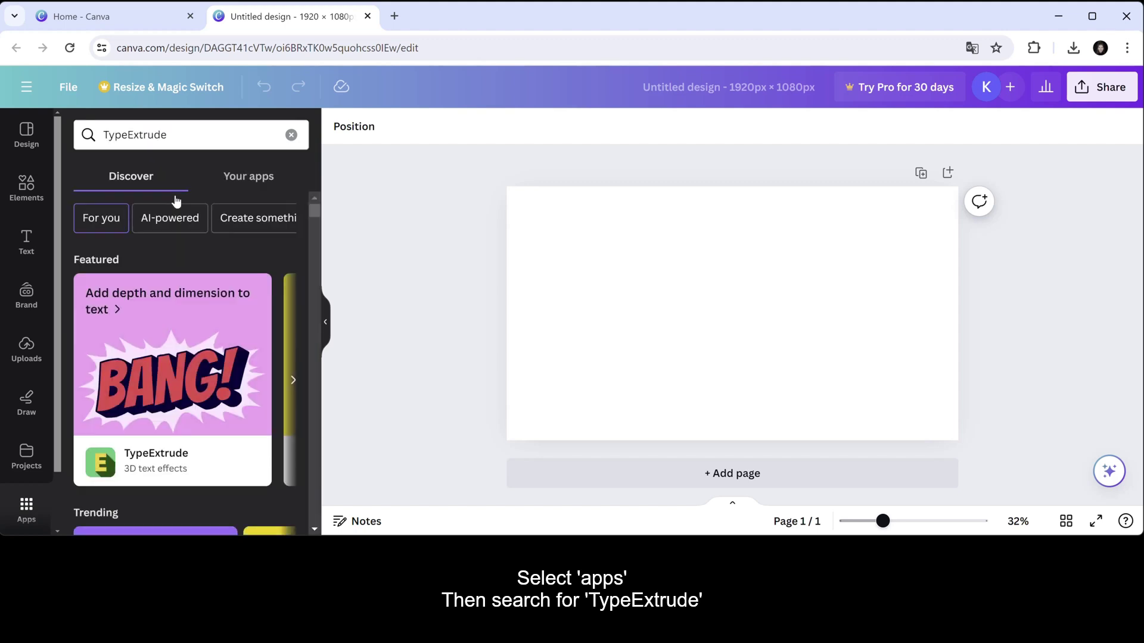
Step: Replace TypeExtrude's sample text 'Today' with T and choose the ADLaM Display font
mouse_move(97, 187)
click(101, 192)
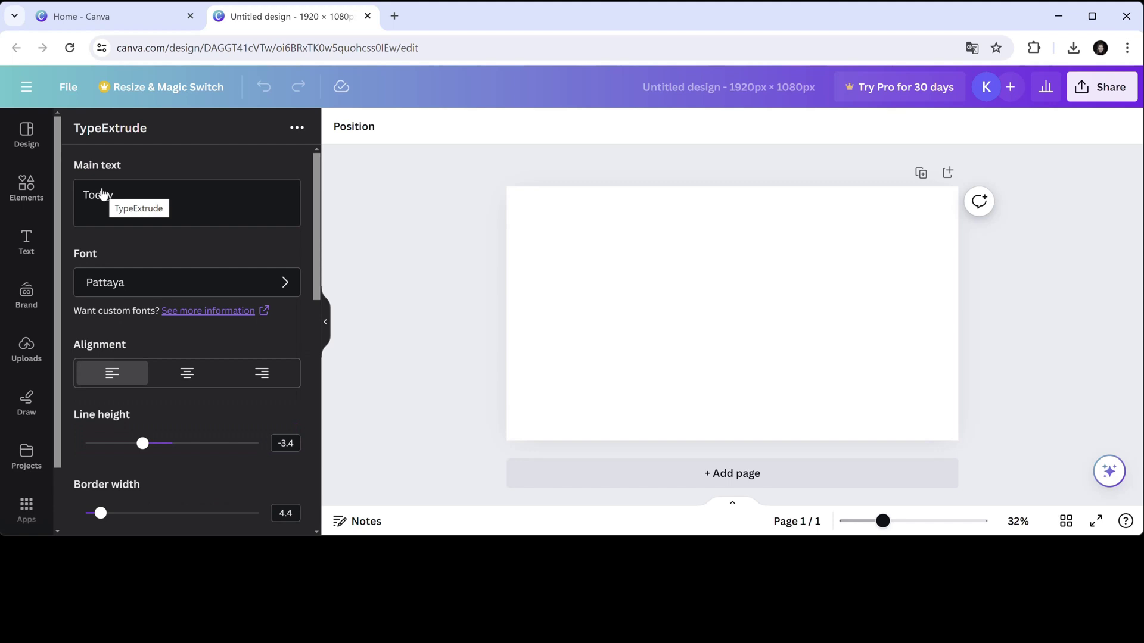
double_click(127, 194)
text(T)
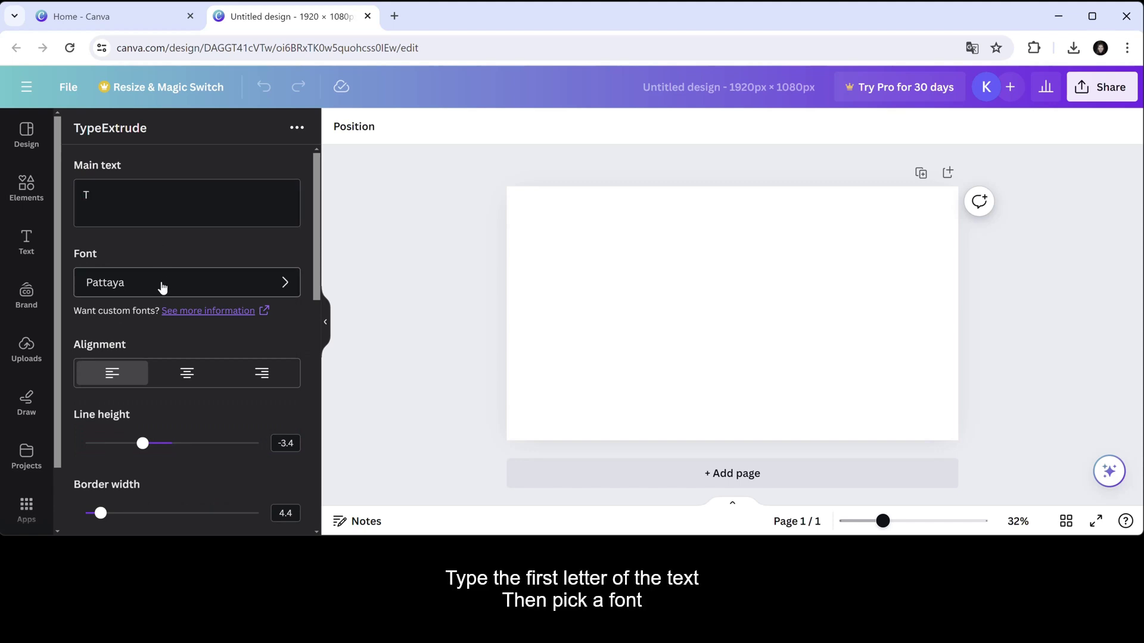
click(161, 282)
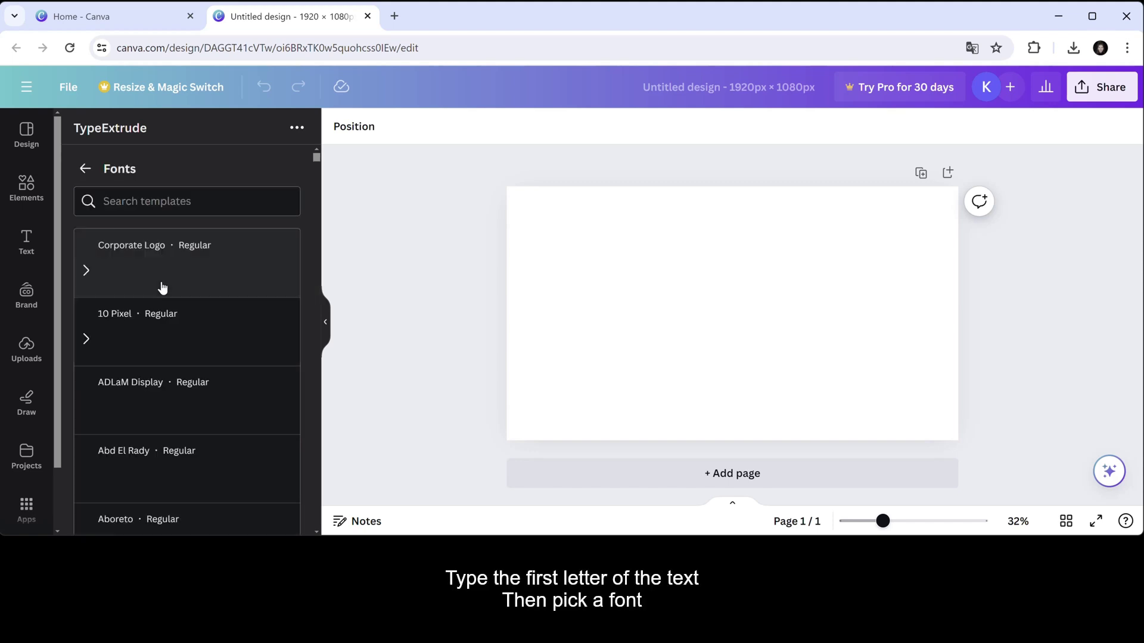
click(176, 407)
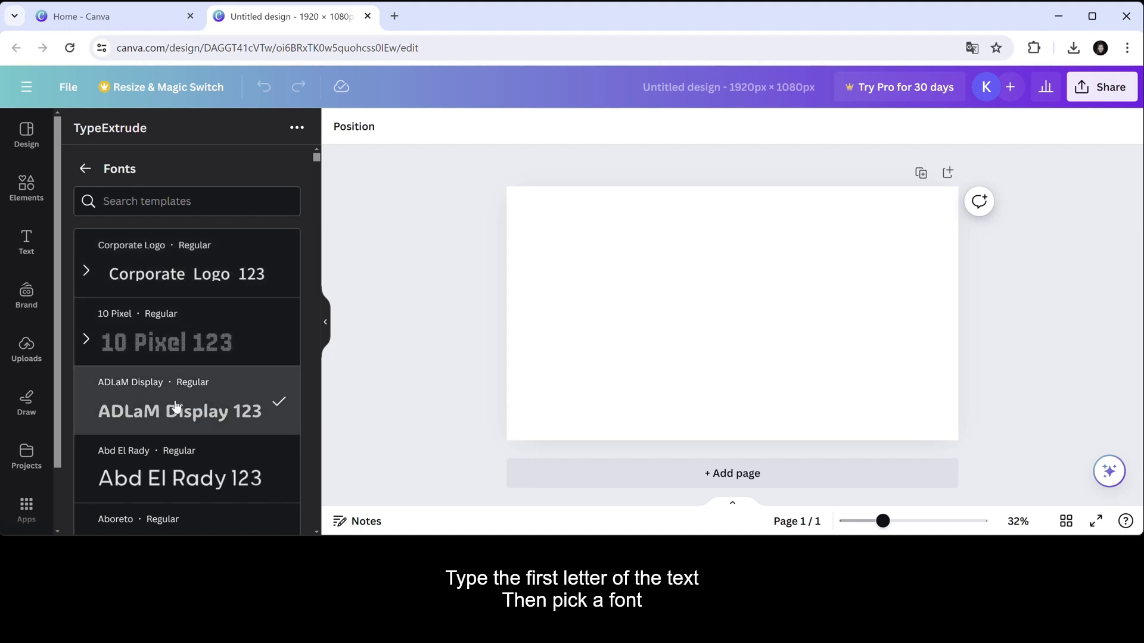
click(85, 168)
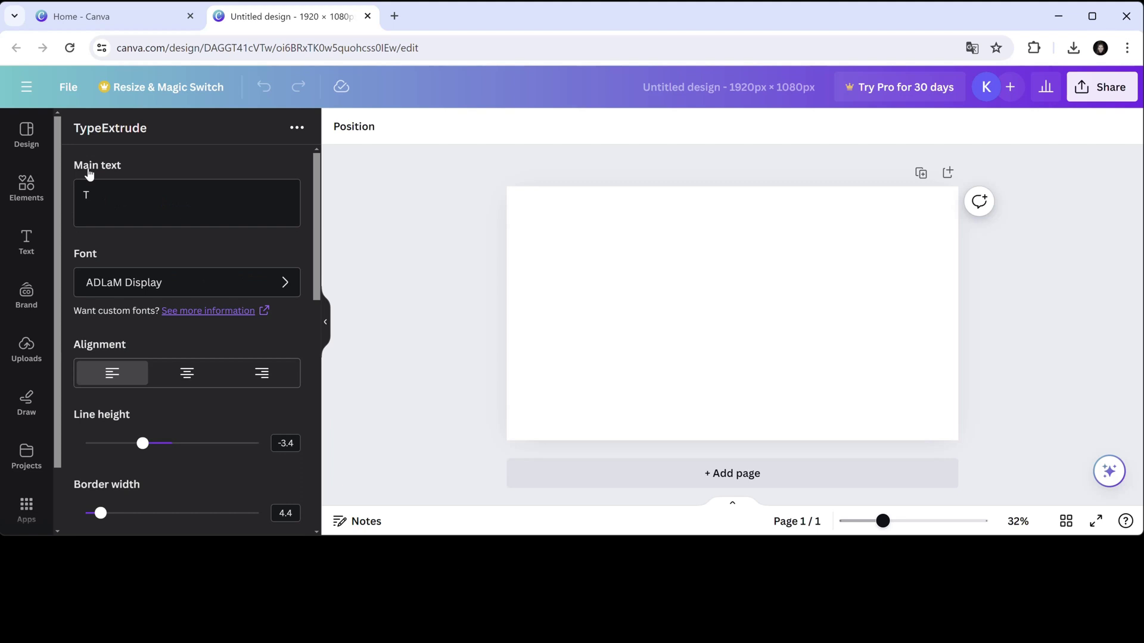
drag(319, 234, 322, 324)
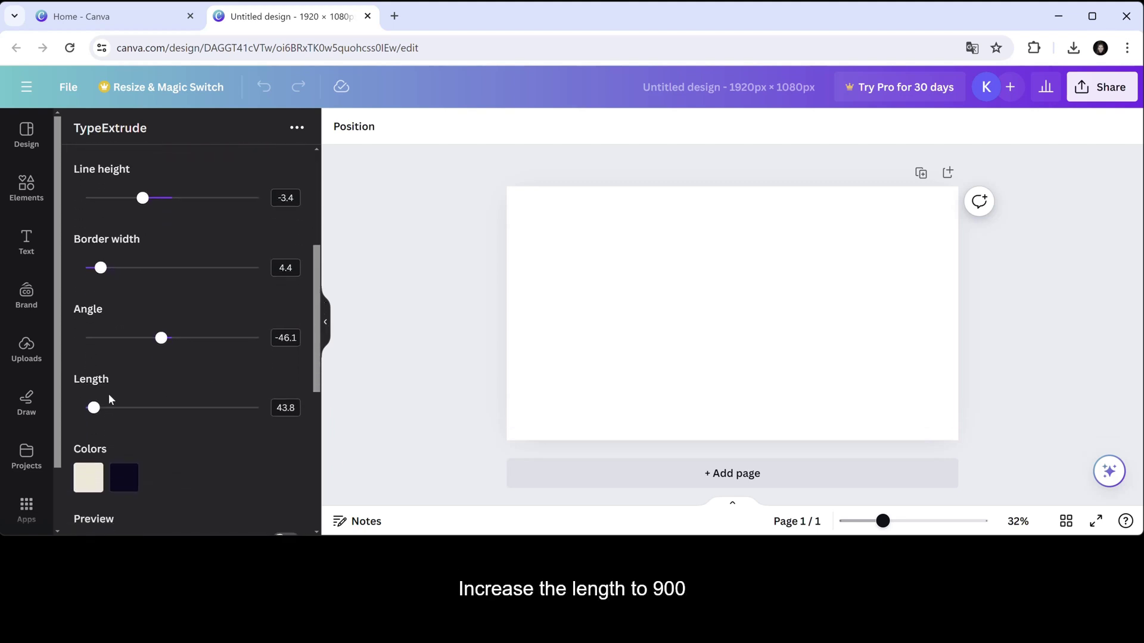
Step: Set extrusion length 900, letter colour black #000000 and extrusion colour crimson #D6004D
drag(93, 409, 262, 409)
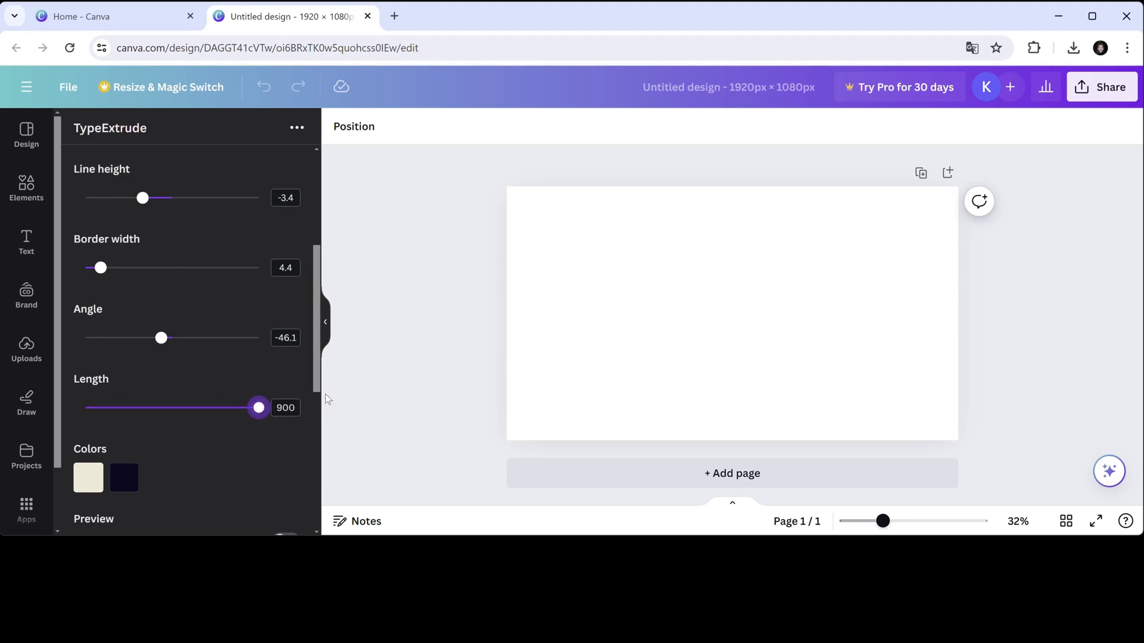
drag(319, 379, 320, 491)
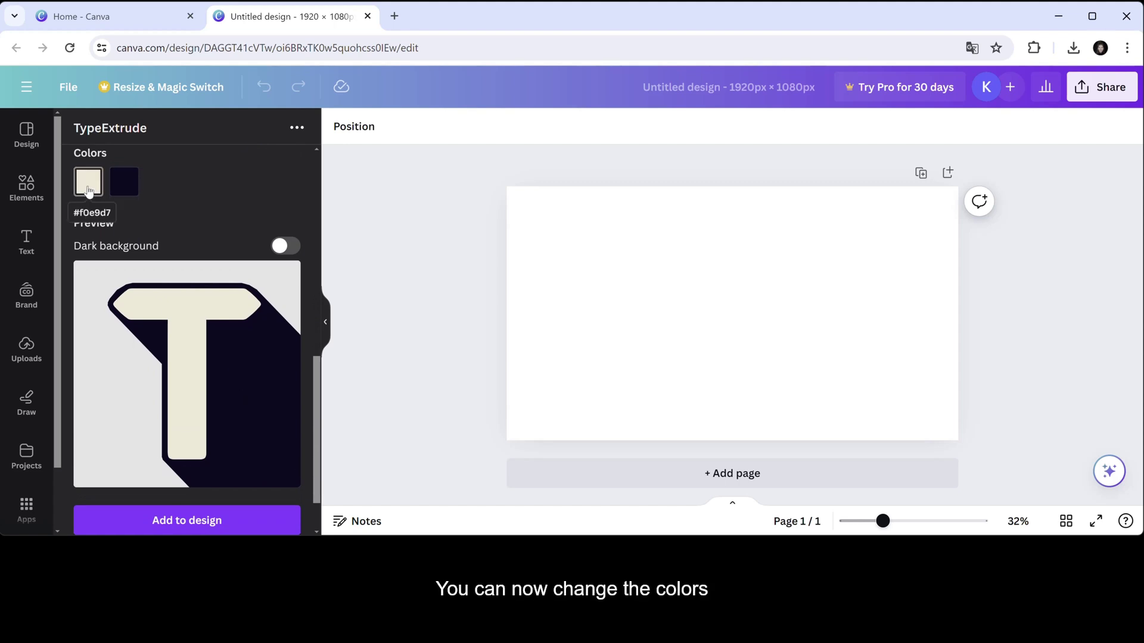
click(88, 182)
click(90, 293)
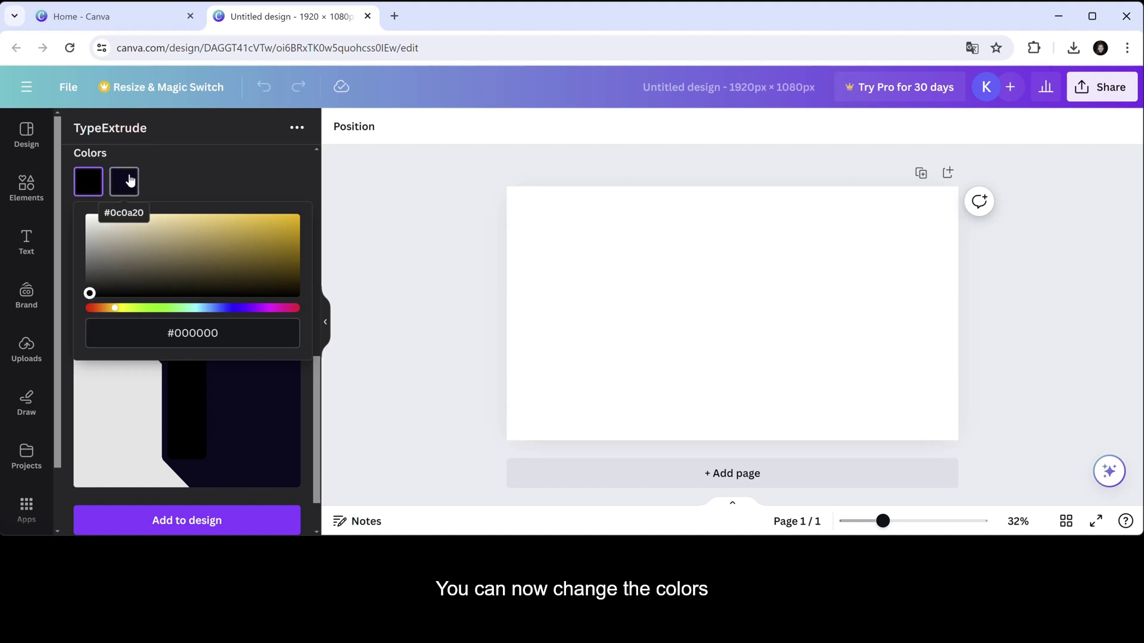
click(126, 182)
drag(276, 310, 286, 309)
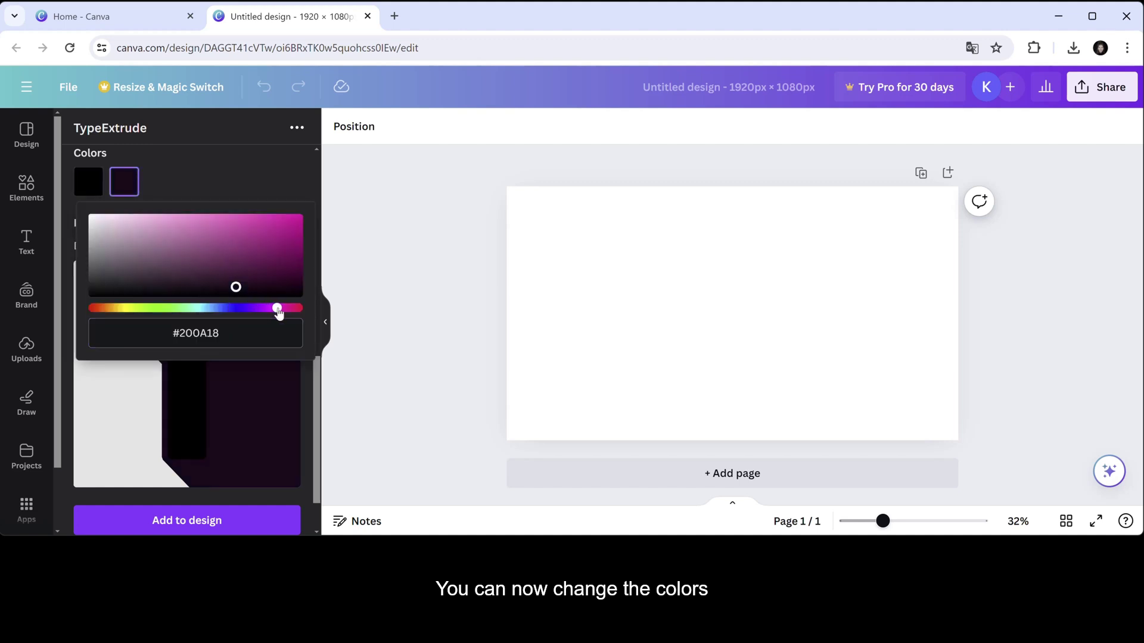
drag(294, 262, 299, 228)
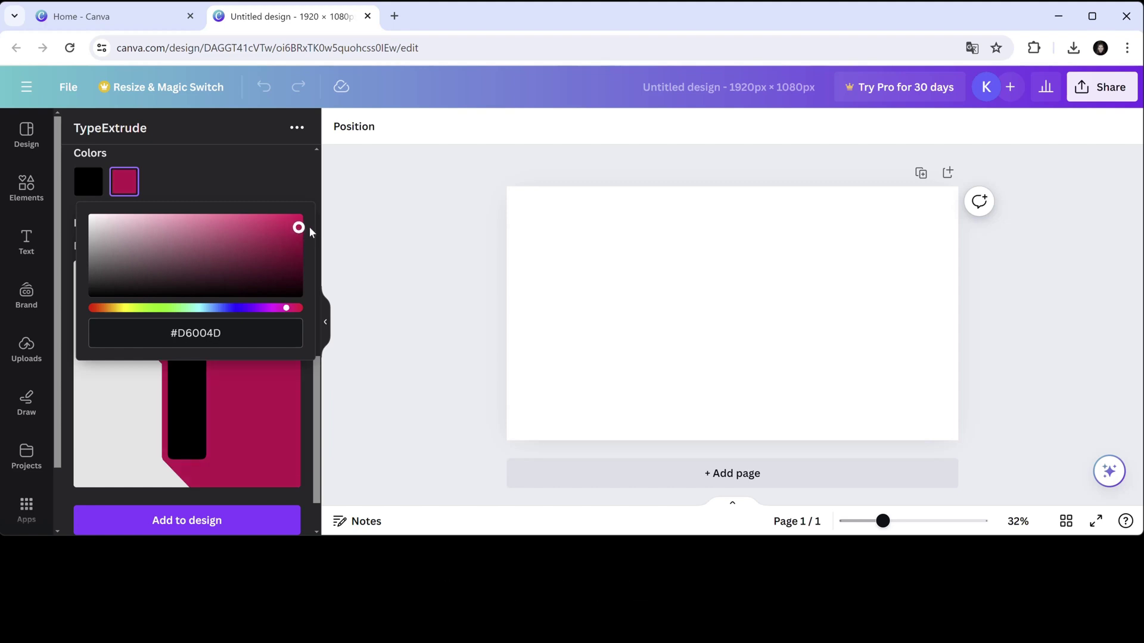
Step: Add the extruded T to the canvas, enlarge it and move it toward the left side
click(268, 520)
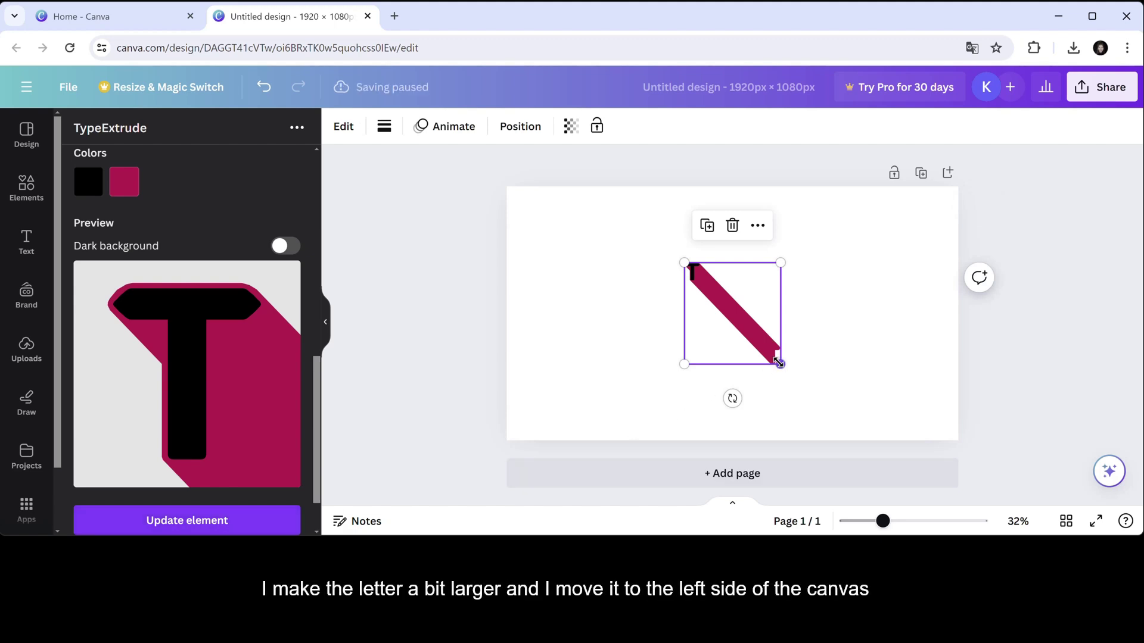
drag(777, 359, 888, 468)
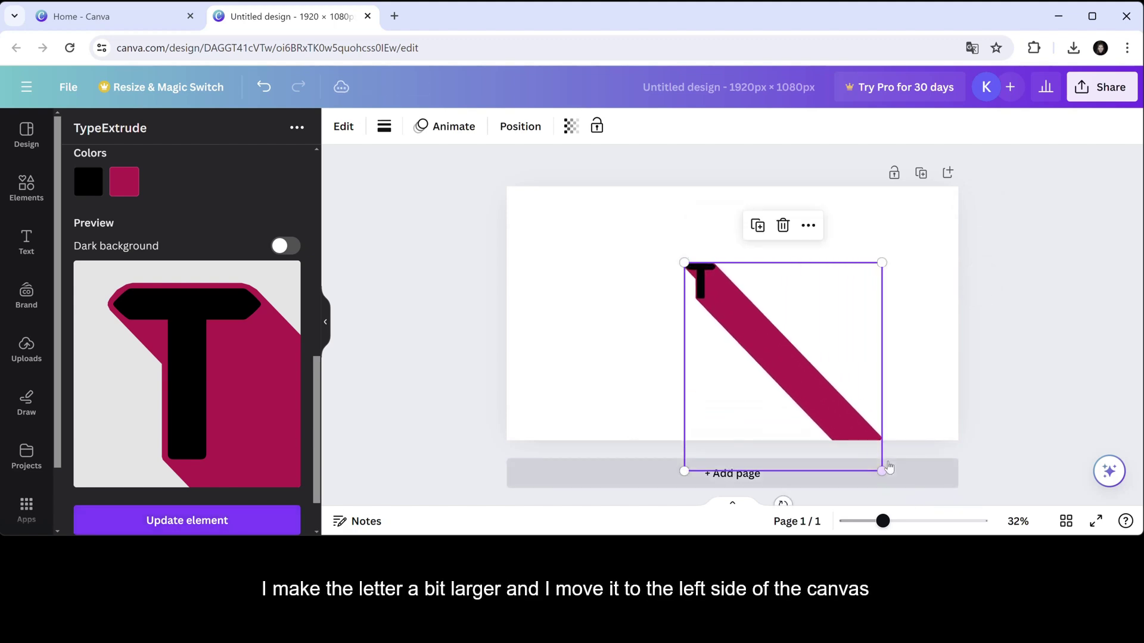
drag(773, 341, 631, 343)
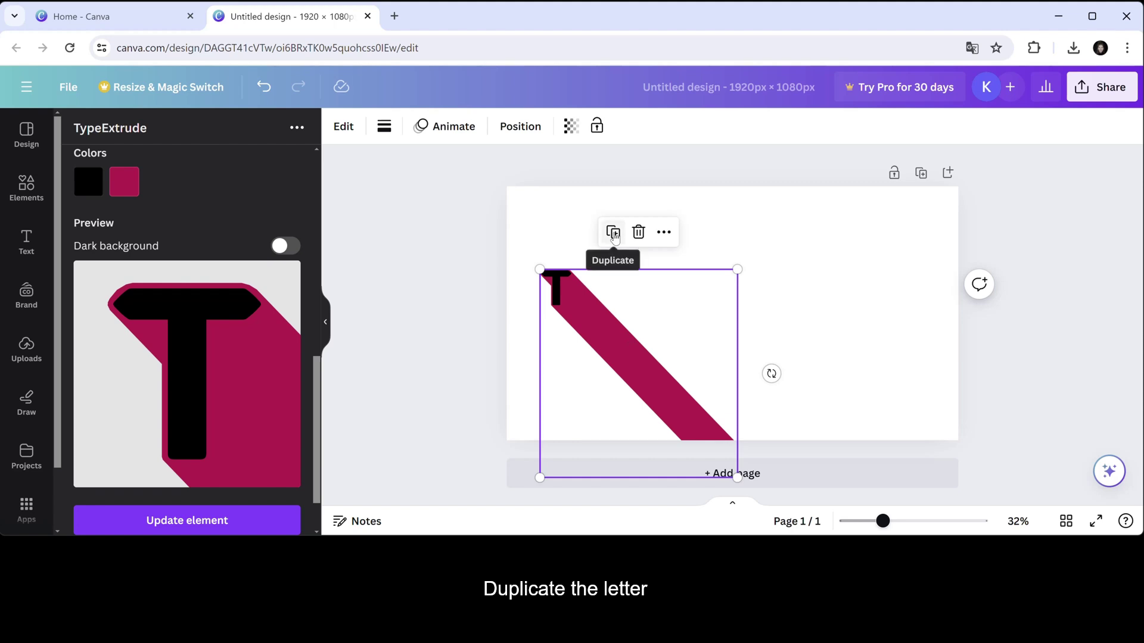
Step: Duplicate the T, change it to an E with an orange extrusion and place it beside the T
click(613, 232)
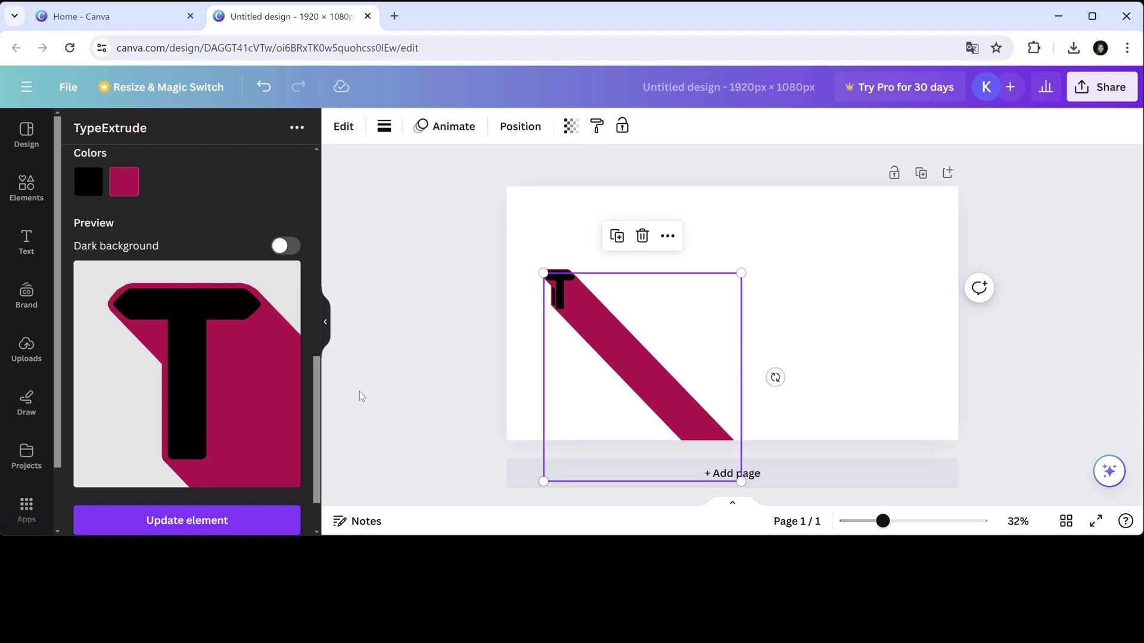
drag(319, 413, 316, 189)
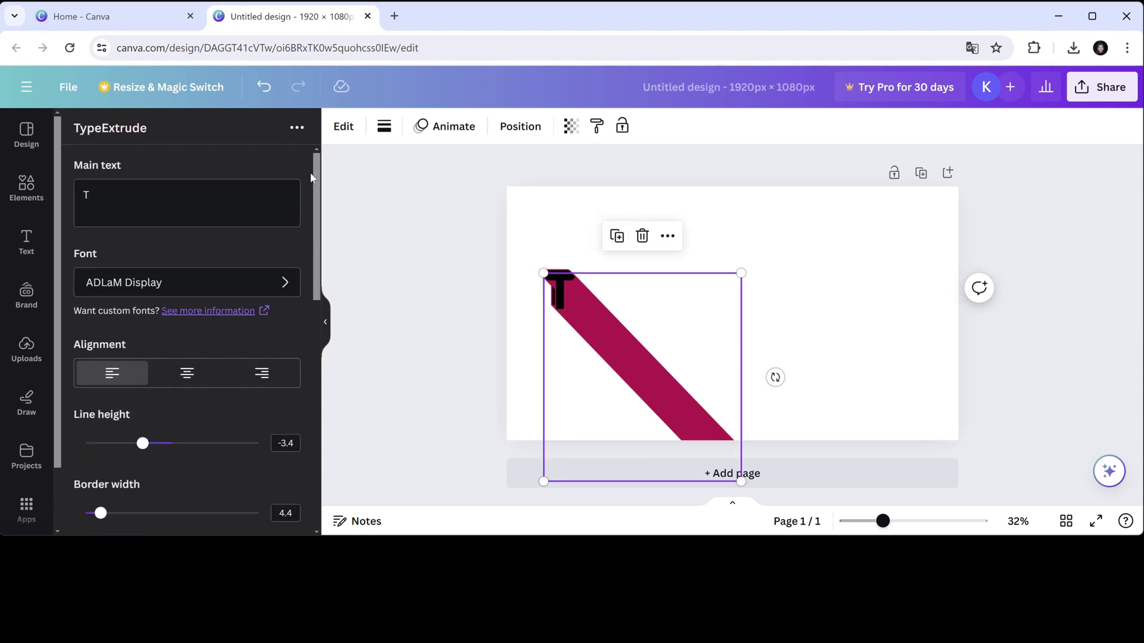
double_click(269, 196)
text(E)
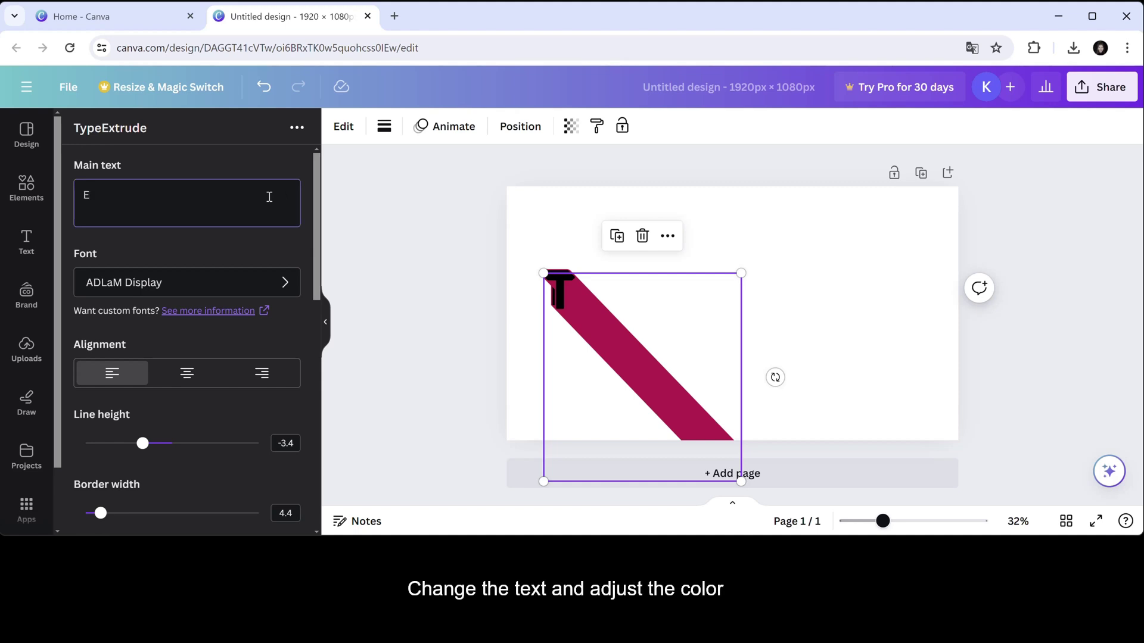
drag(317, 211, 308, 411)
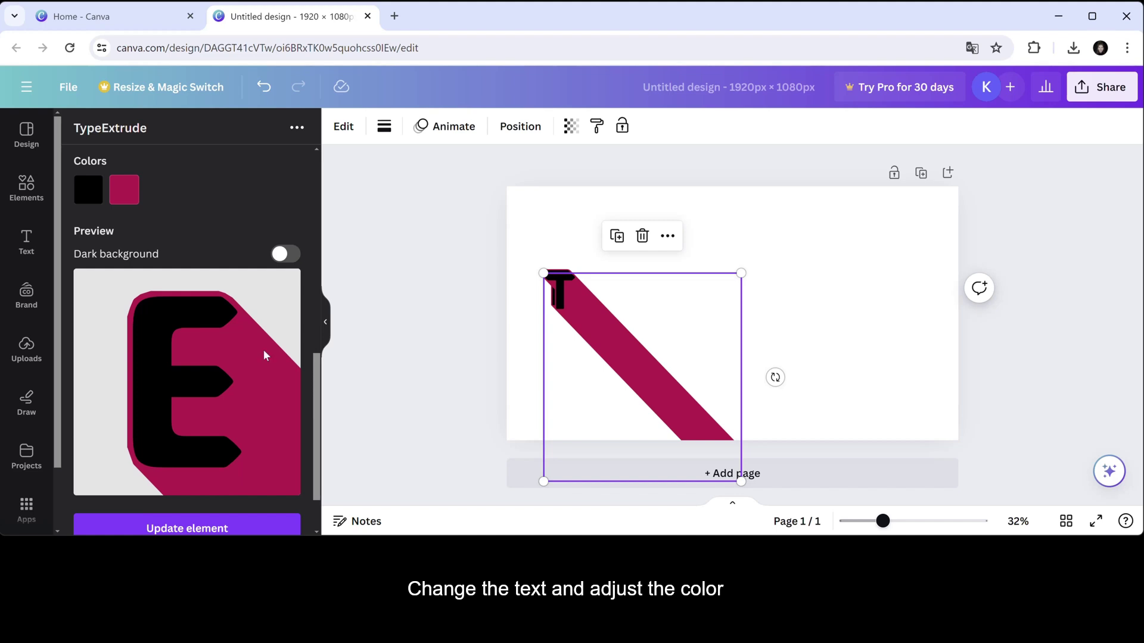
click(125, 190)
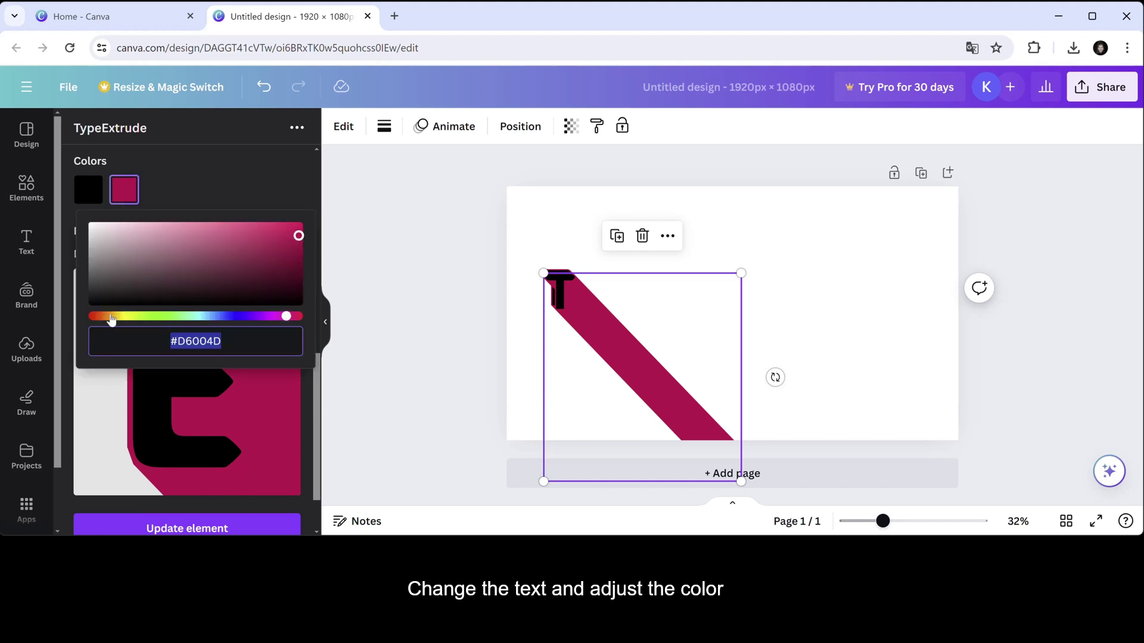
click(110, 315)
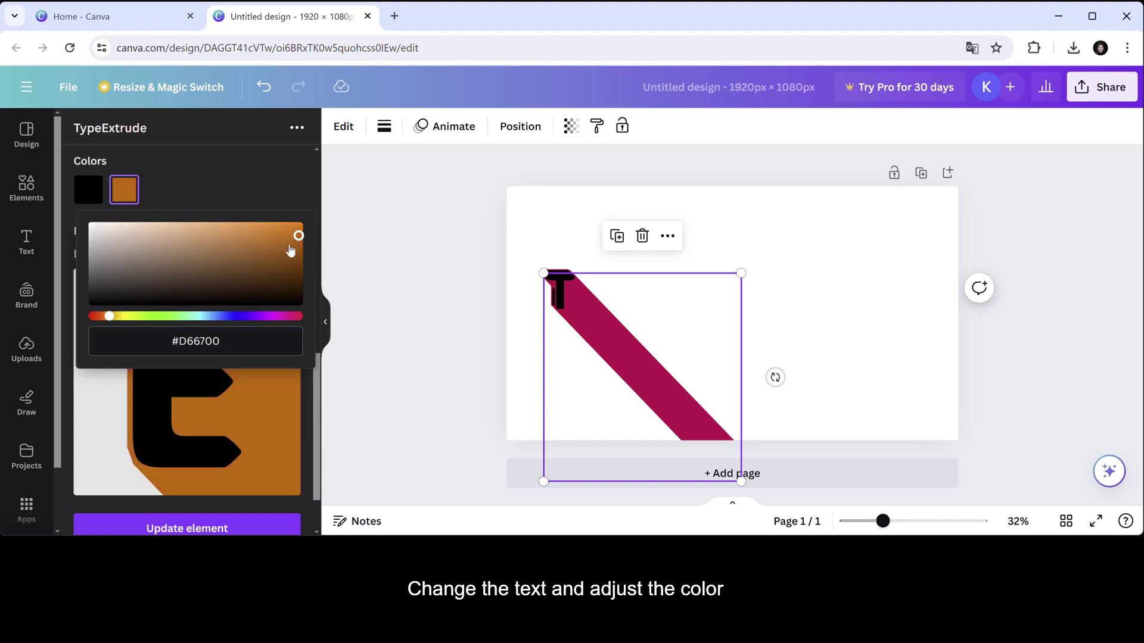
drag(298, 236, 311, 234)
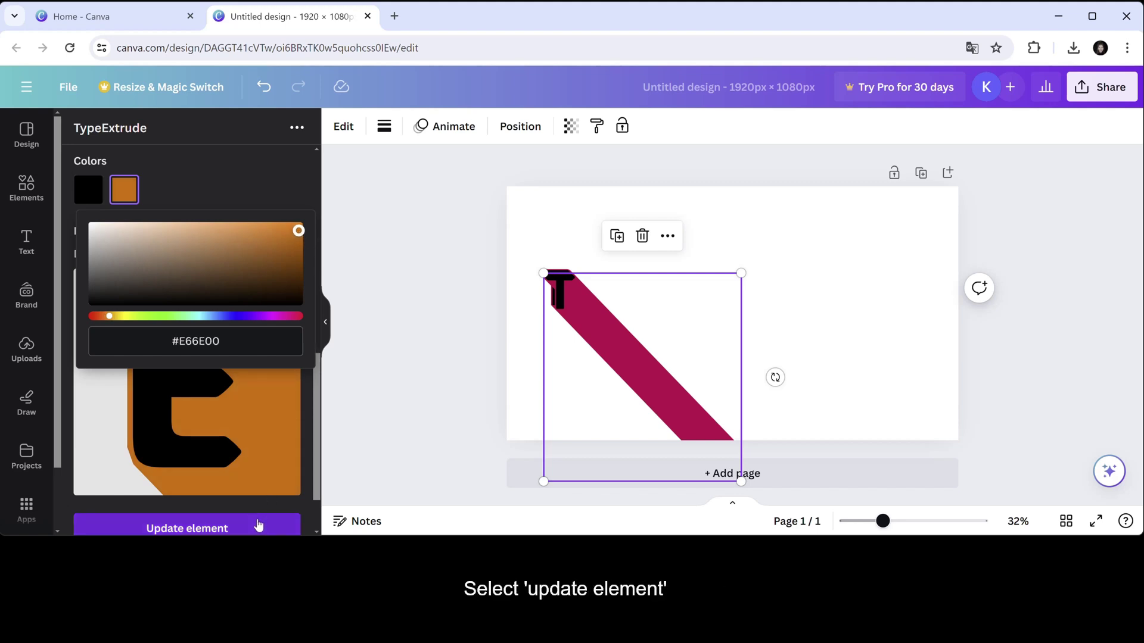
click(258, 525)
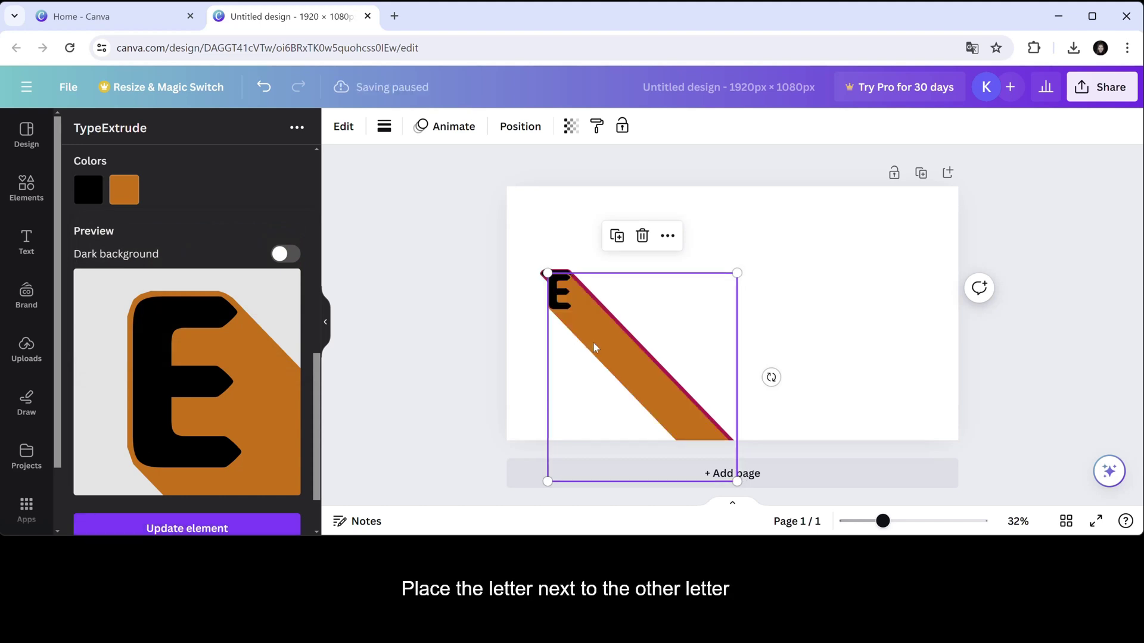
drag(593, 347, 621, 341)
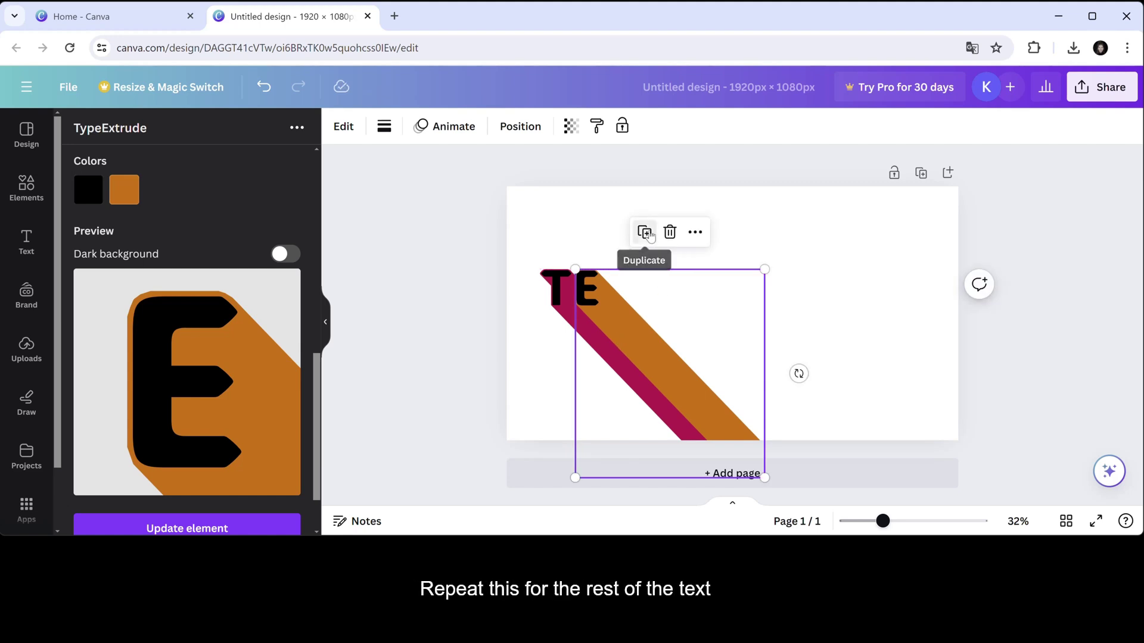
Step: Duplicate the E, change it to an X with a light blue extrusion and nudge it after the E
click(644, 232)
scroll(317, 420, up, 5)
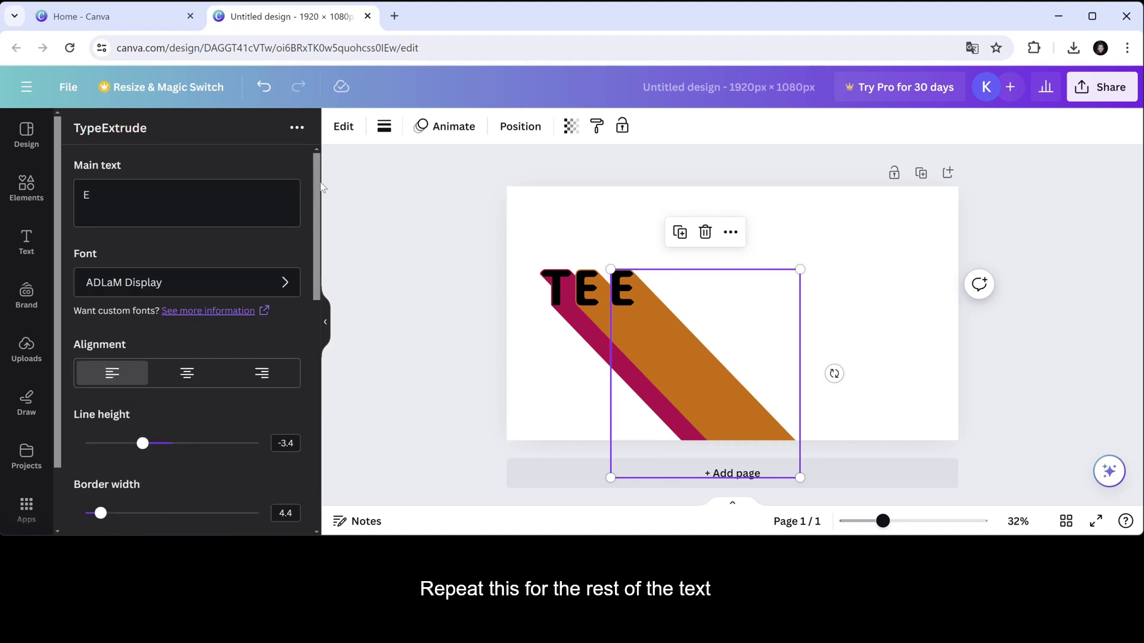
click(270, 197)
text(X)
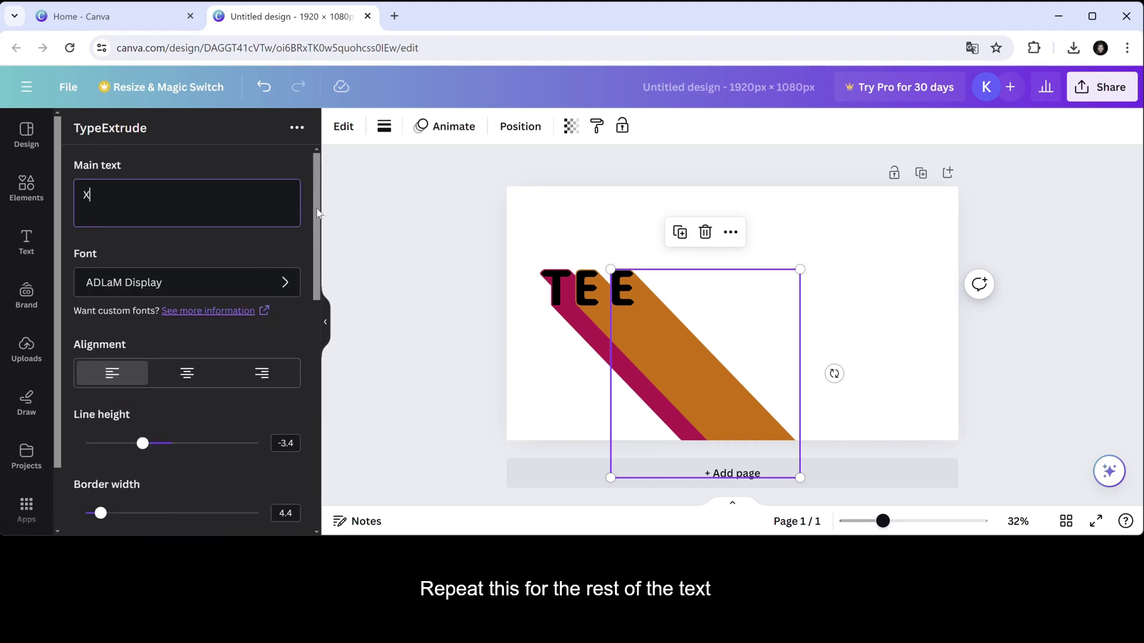
scroll(318, 268, down, 5)
scroll(313, 358, down, 5)
scroll(310, 416, down, 3)
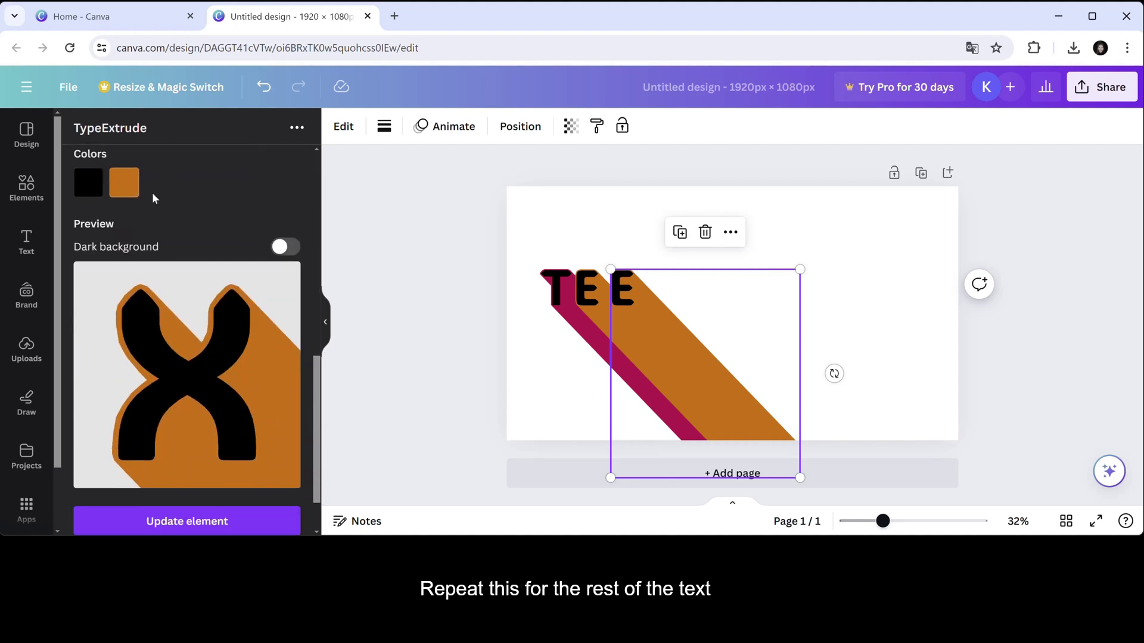
click(125, 184)
click(204, 311)
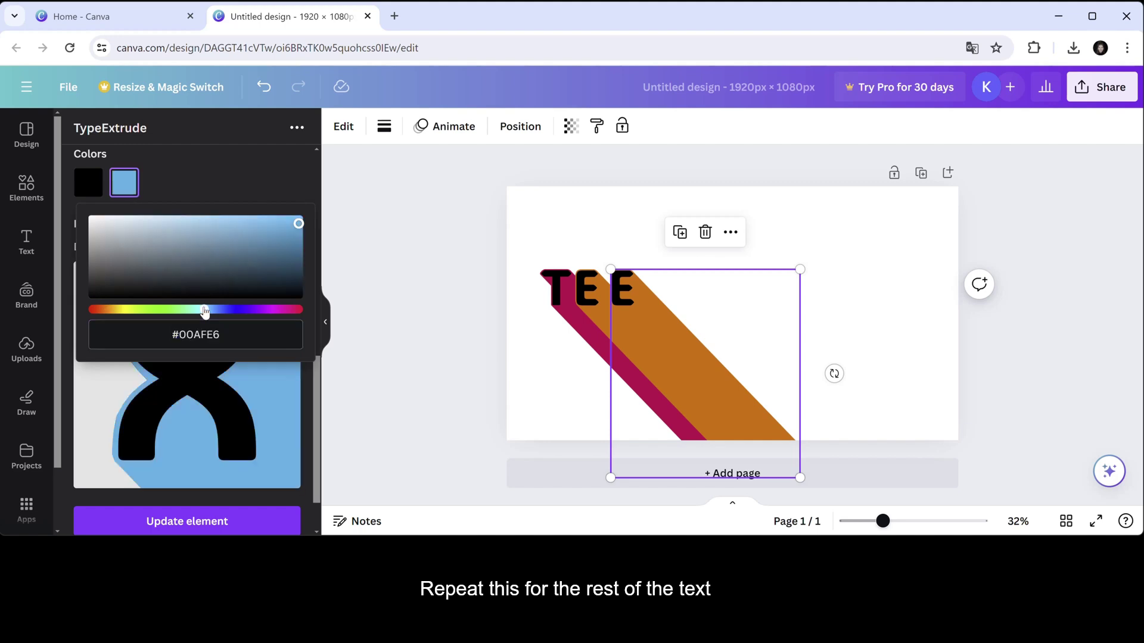
click(217, 490)
click(212, 521)
drag(650, 356, 644, 356)
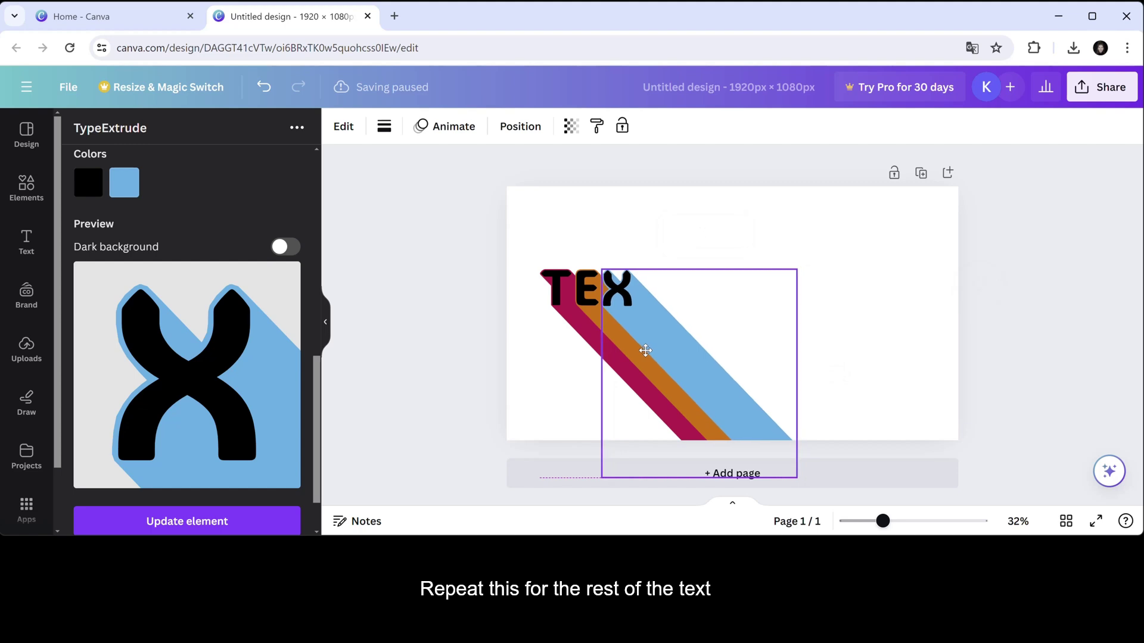
Step: Duplicate the X, change it to a T with a purple extrusion and place it after the X, completing TEXT
click(674, 233)
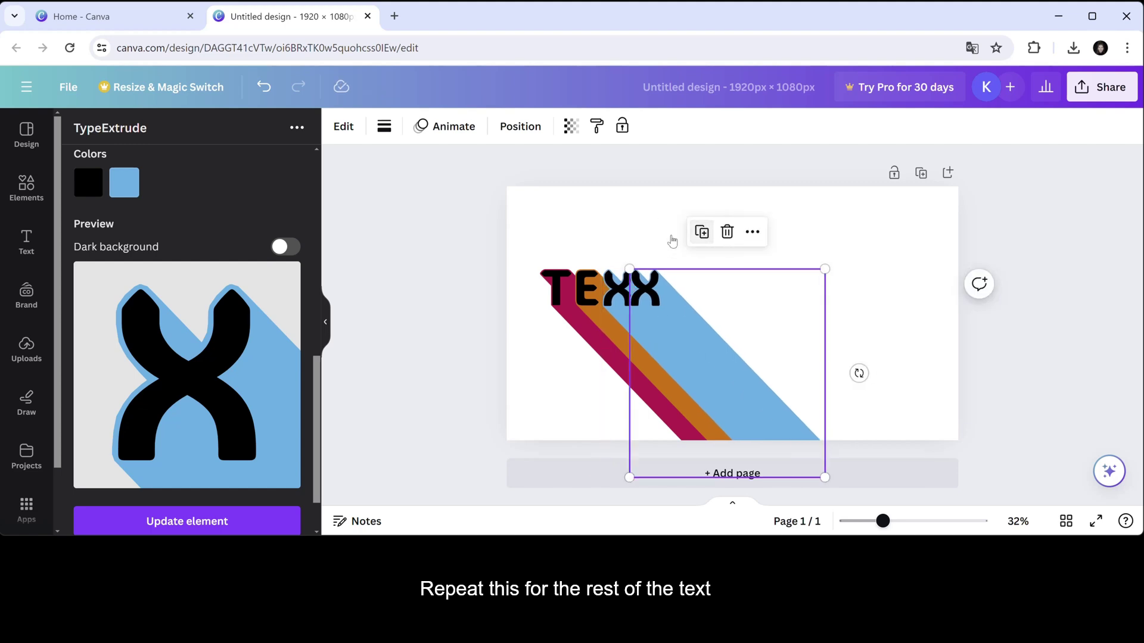
scroll(312, 418, up, 5)
scroll(278, 268, up, 1)
key(ctrl+a)
text(T)
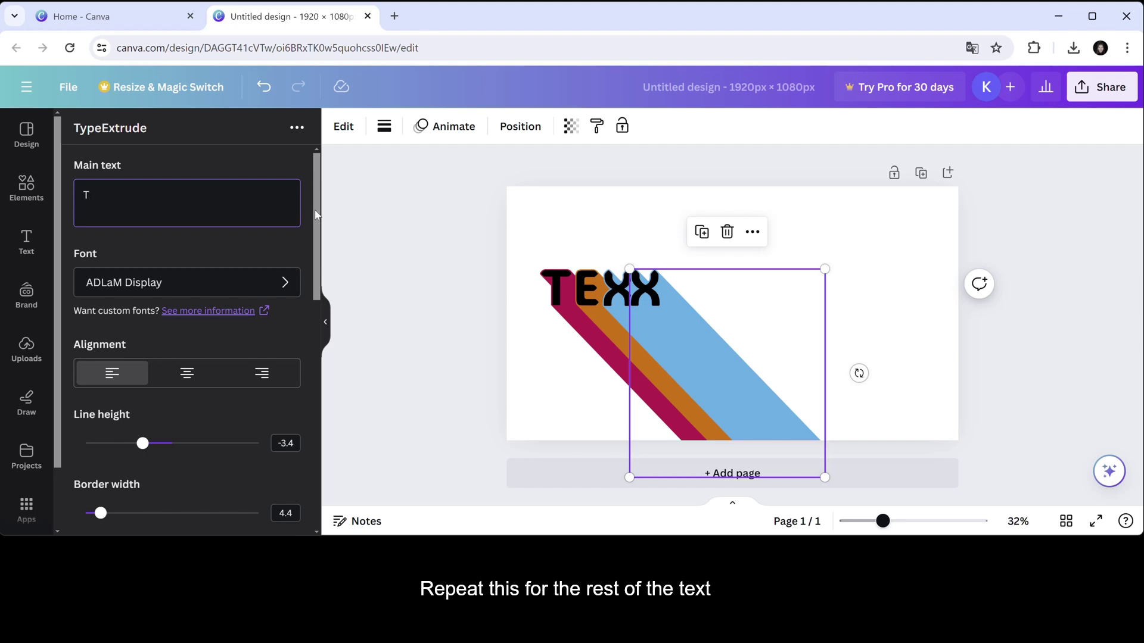
drag(316, 215, 326, 418)
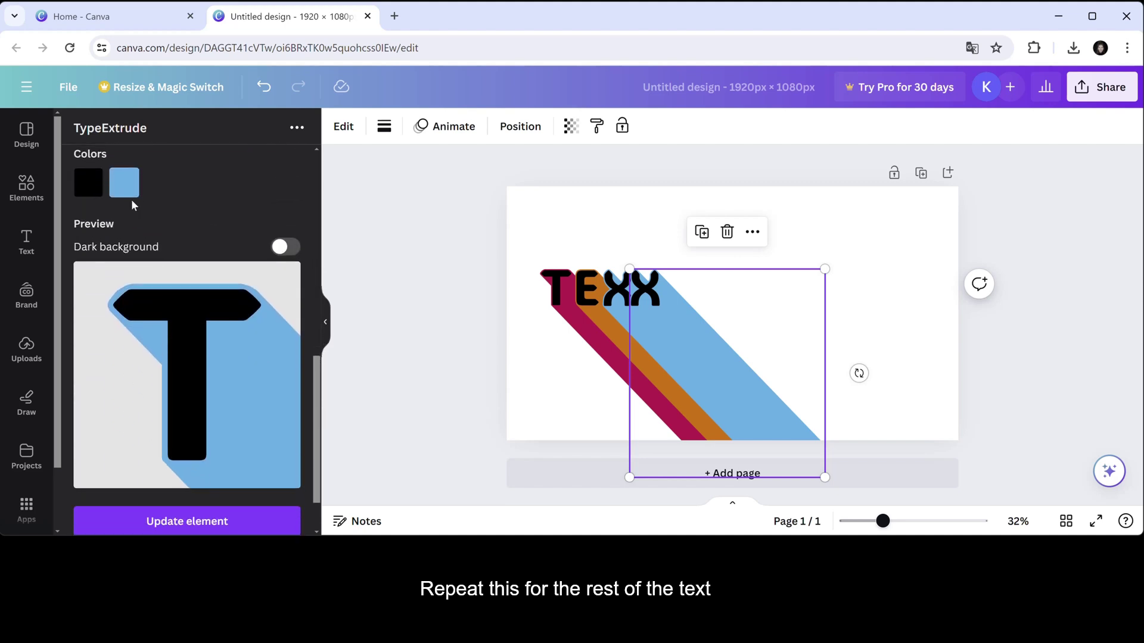
click(125, 183)
click(260, 309)
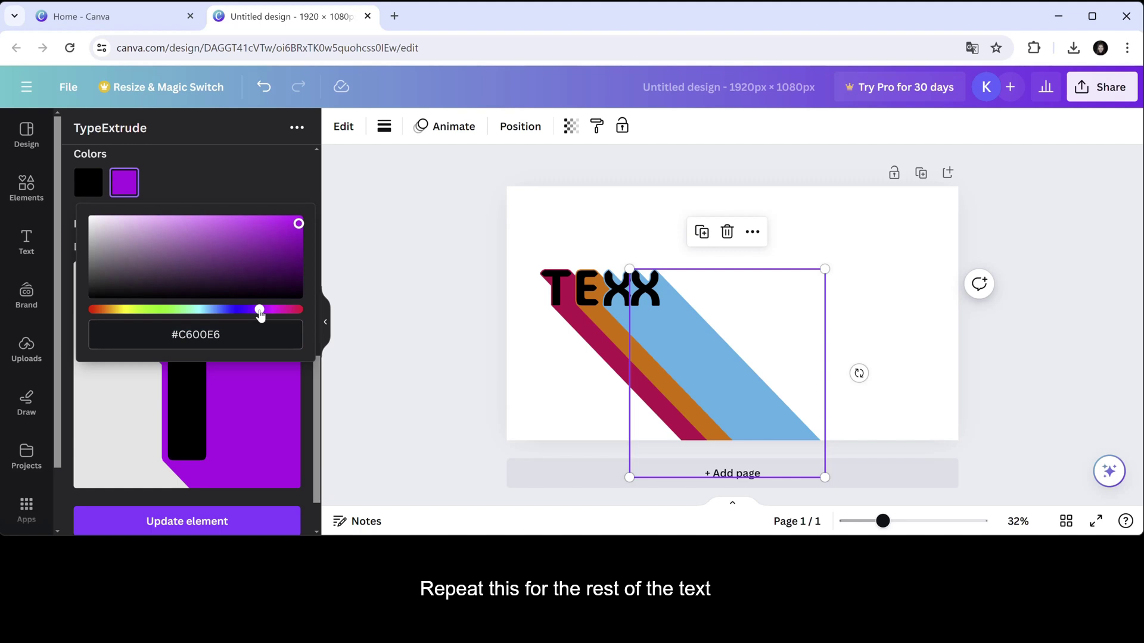
drag(260, 310, 257, 311)
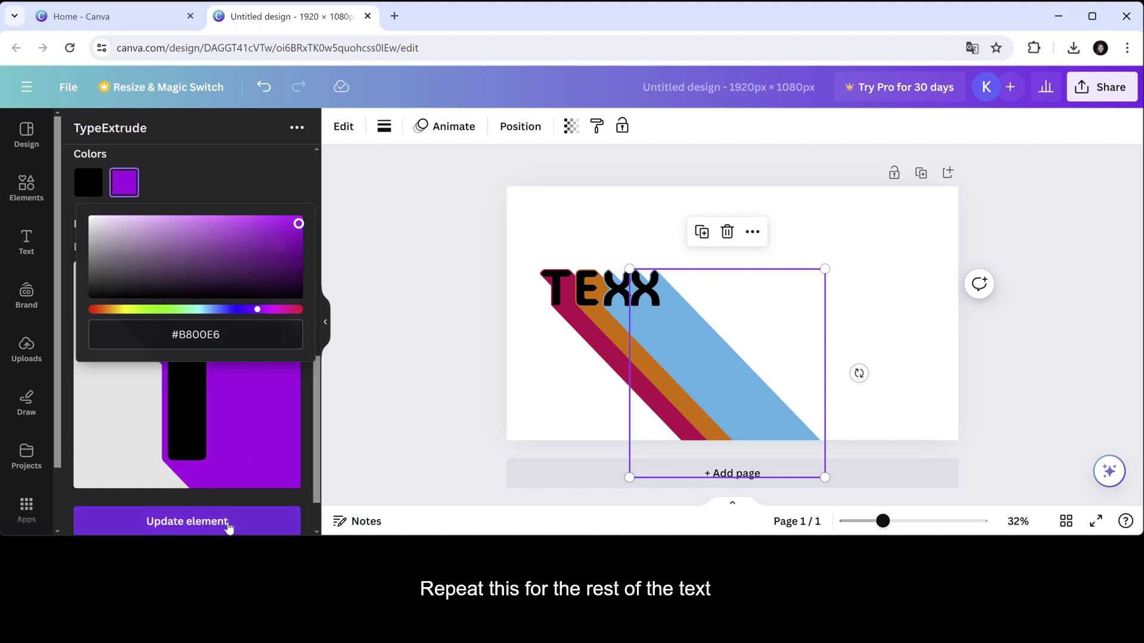
click(227, 526)
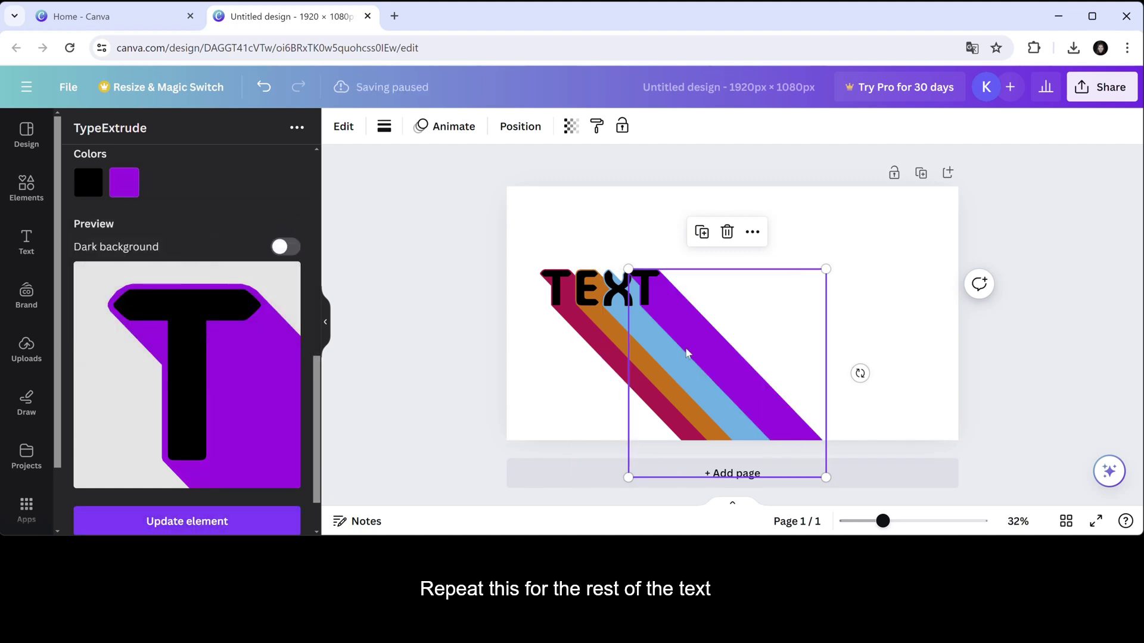
drag(687, 352, 690, 355)
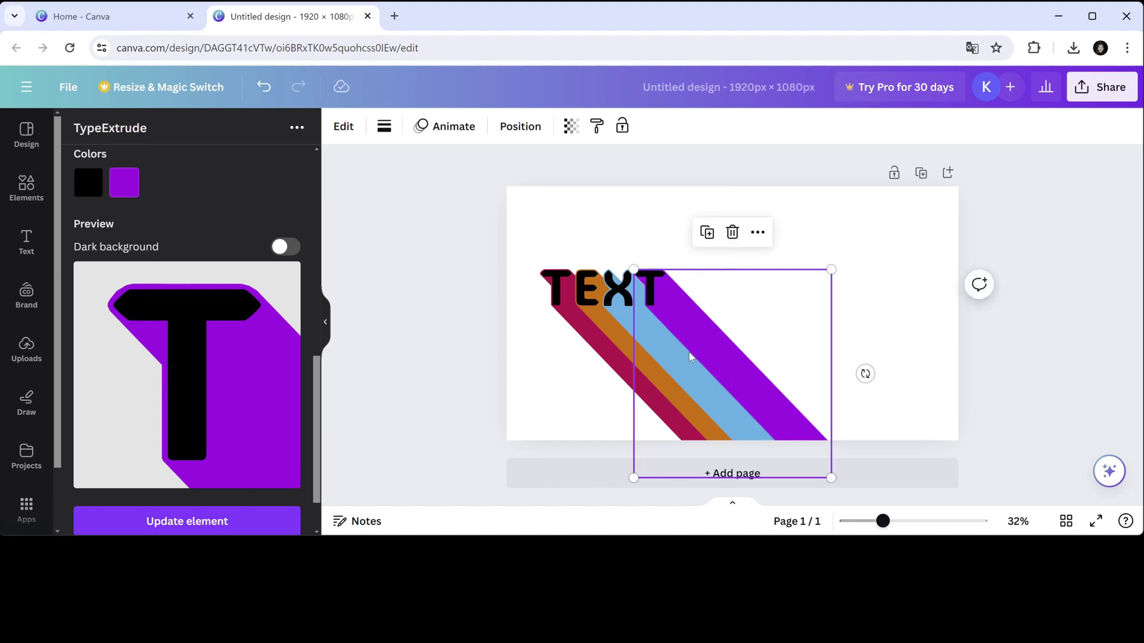
Step: Hide the side panel, select all four letters and scale the group up to fill the canvas
click(326, 321)
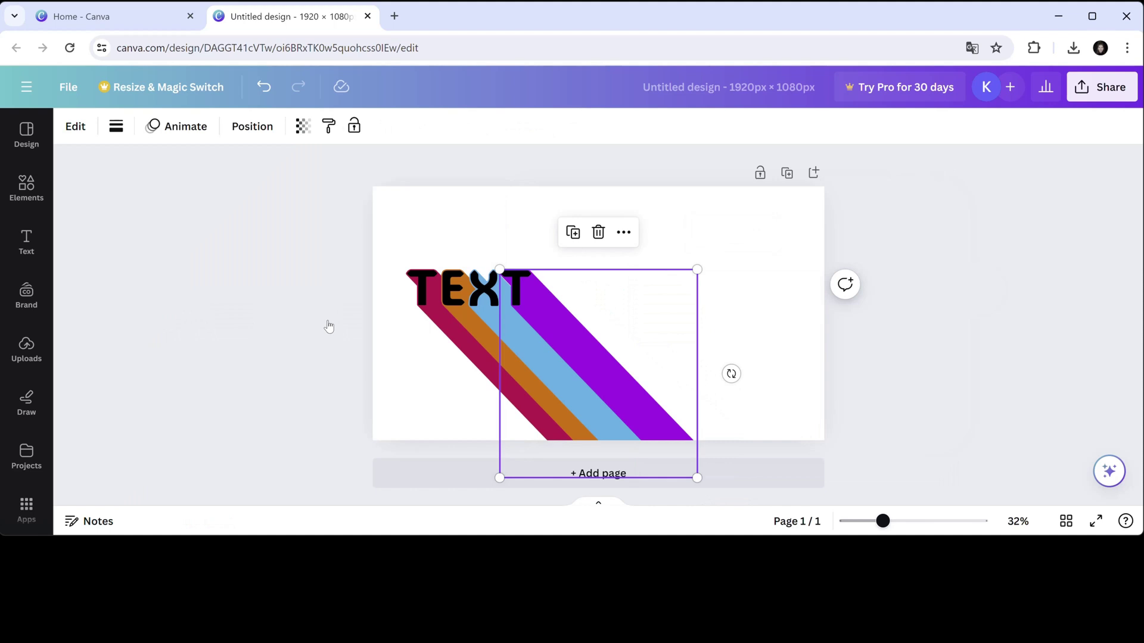
drag(350, 222, 768, 510)
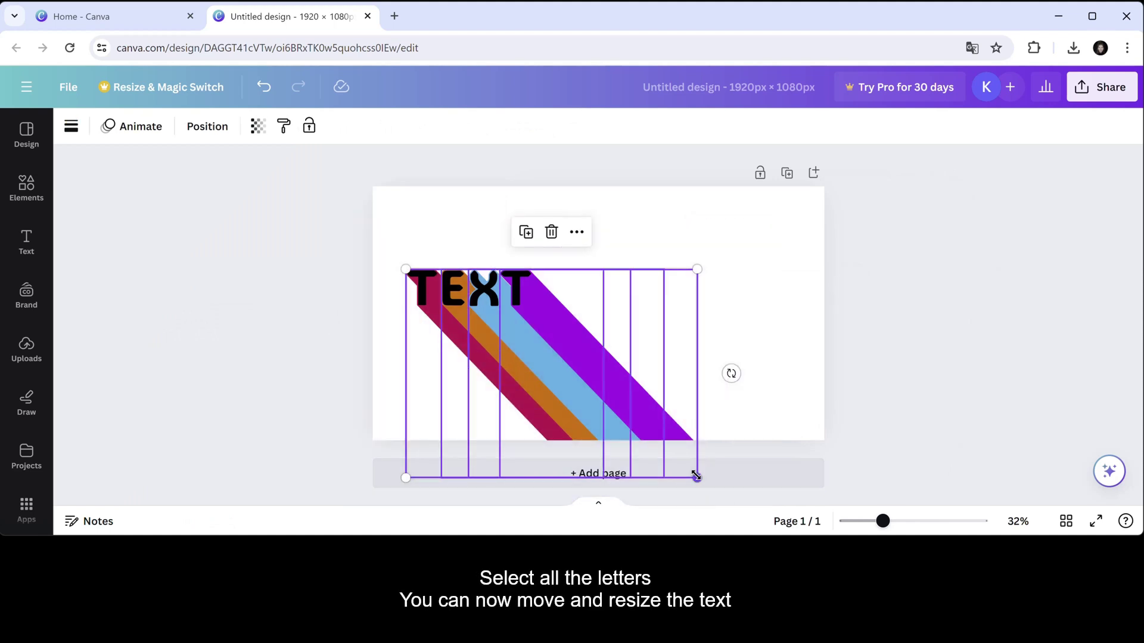
drag(698, 476, 818, 517)
drag(403, 269, 259, 170)
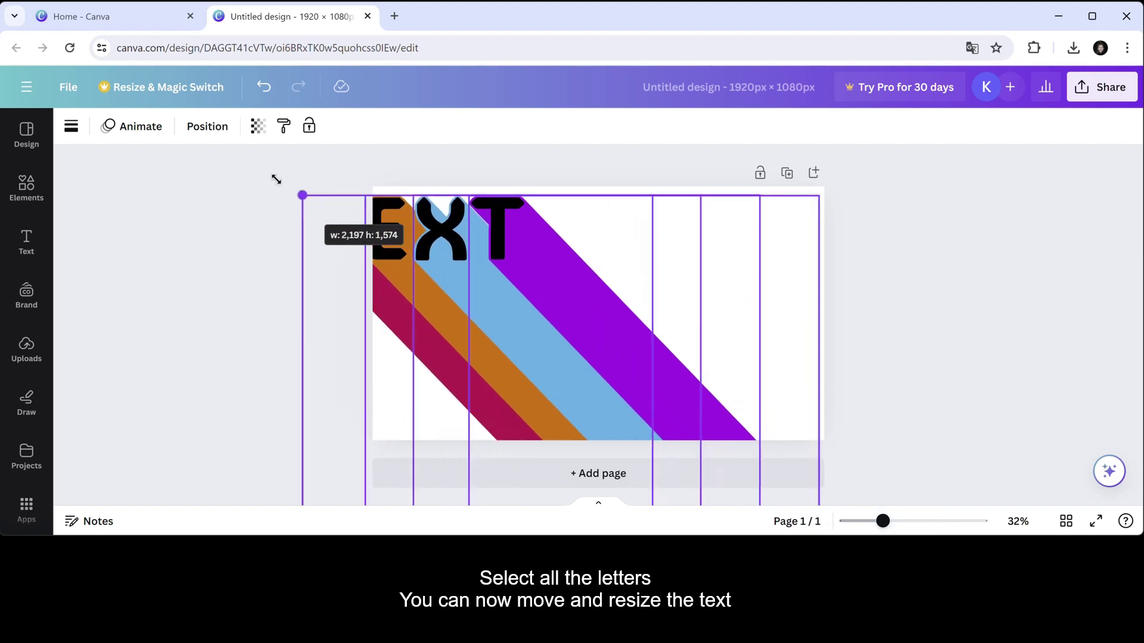
drag(487, 285, 592, 321)
drag(360, 204, 268, 156)
drag(558, 326, 627, 368)
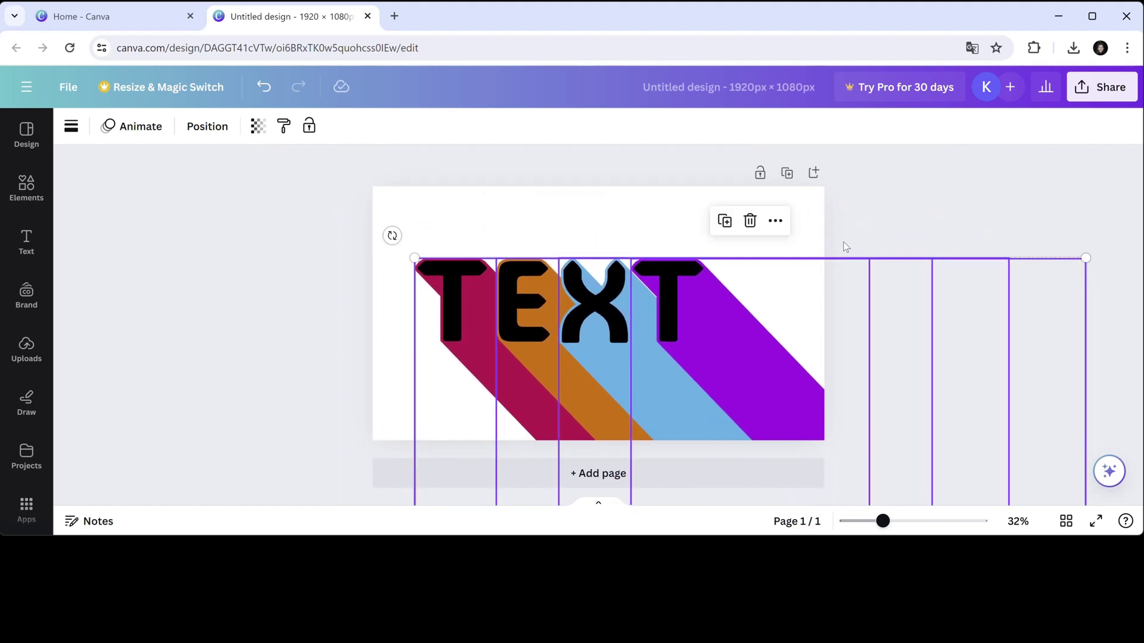
Step: Nudge the purple T three steps left and check the blue X's position
click(845, 246)
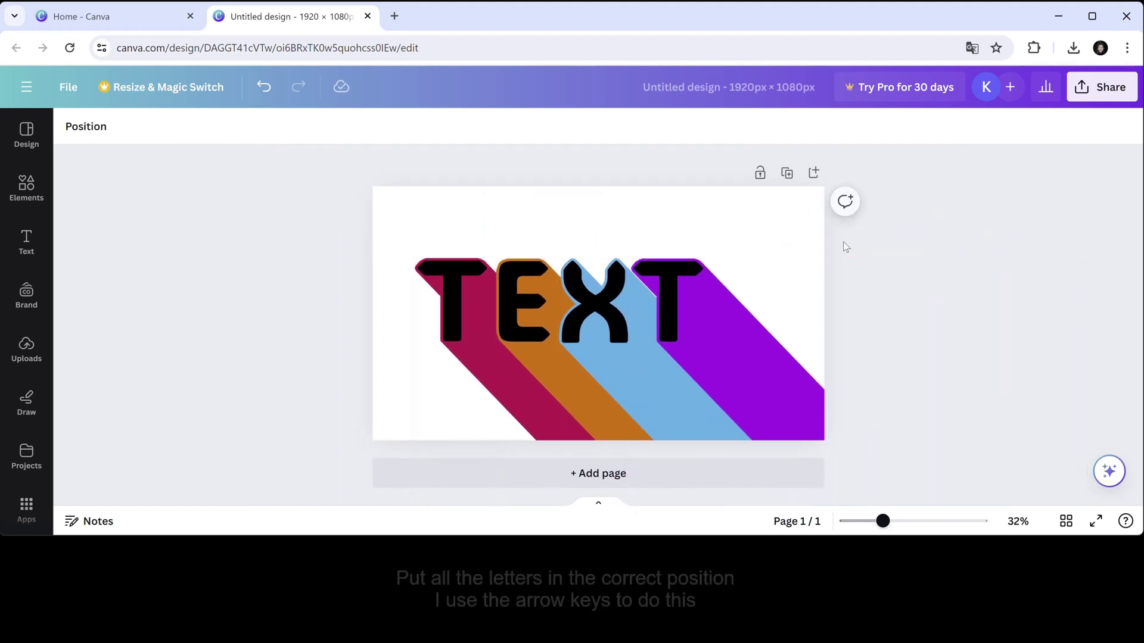
click(723, 336)
key(Left)
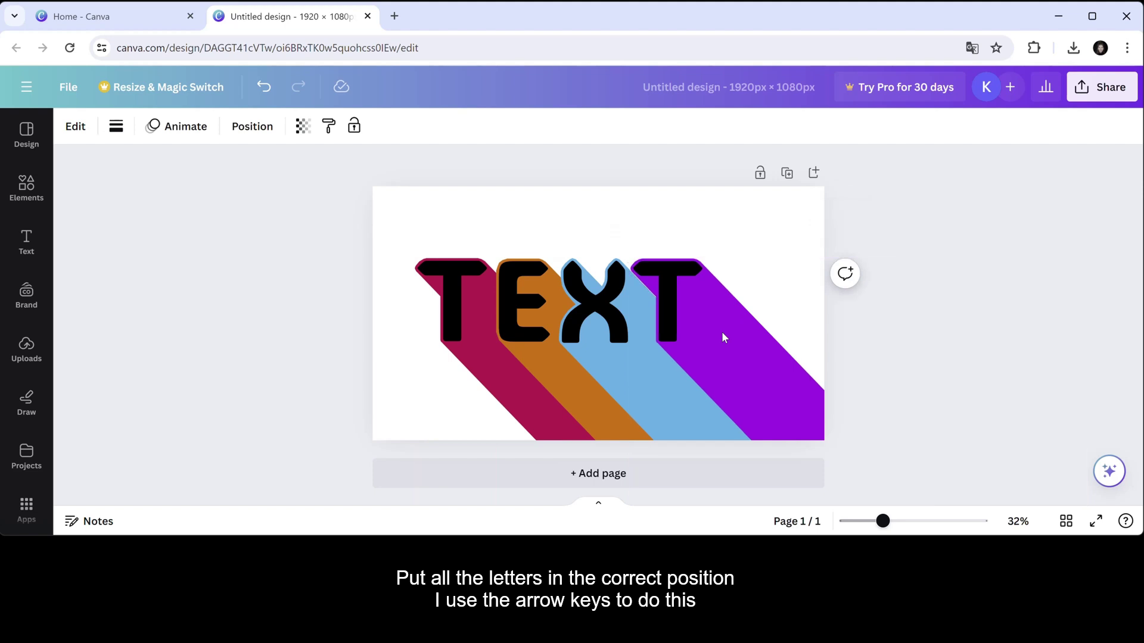
key(Left)
key(Left)
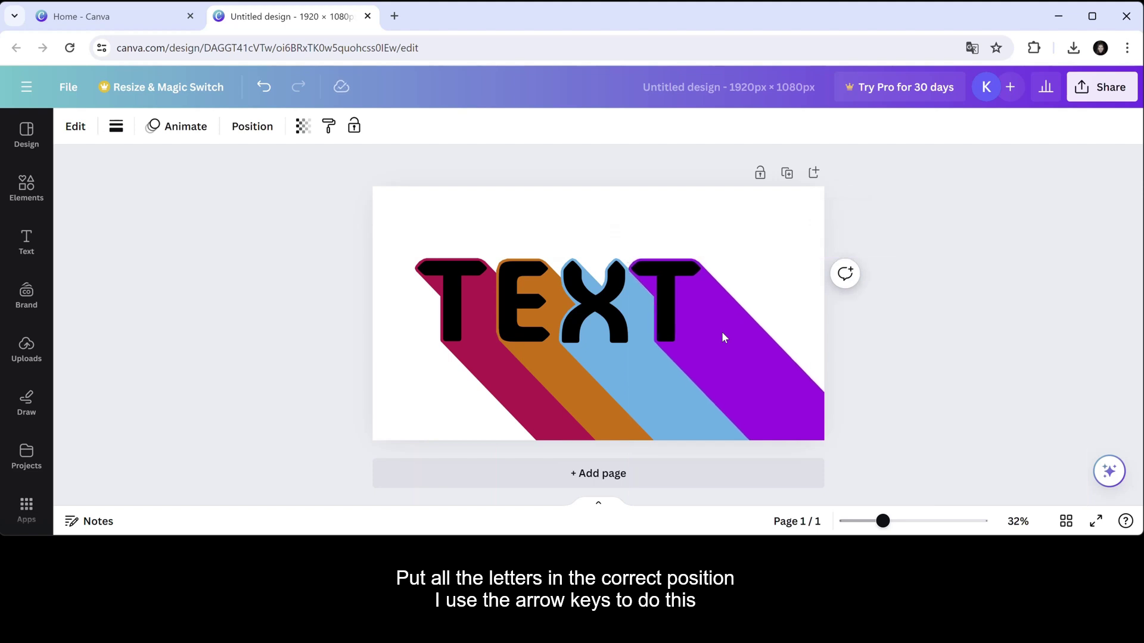
click(590, 308)
key(Left)
key(Left)
Step: Nudge the orange E and crimson T right to even the spacing, then deselect
click(532, 311)
key(Right)
key(Right)
key(Right)
key(Right)
click(462, 313)
key(Right)
key(Right)
key(Right)
key(Right)
key(Right)
key(Right)
key(Right)
key(Right)
click(462, 312)
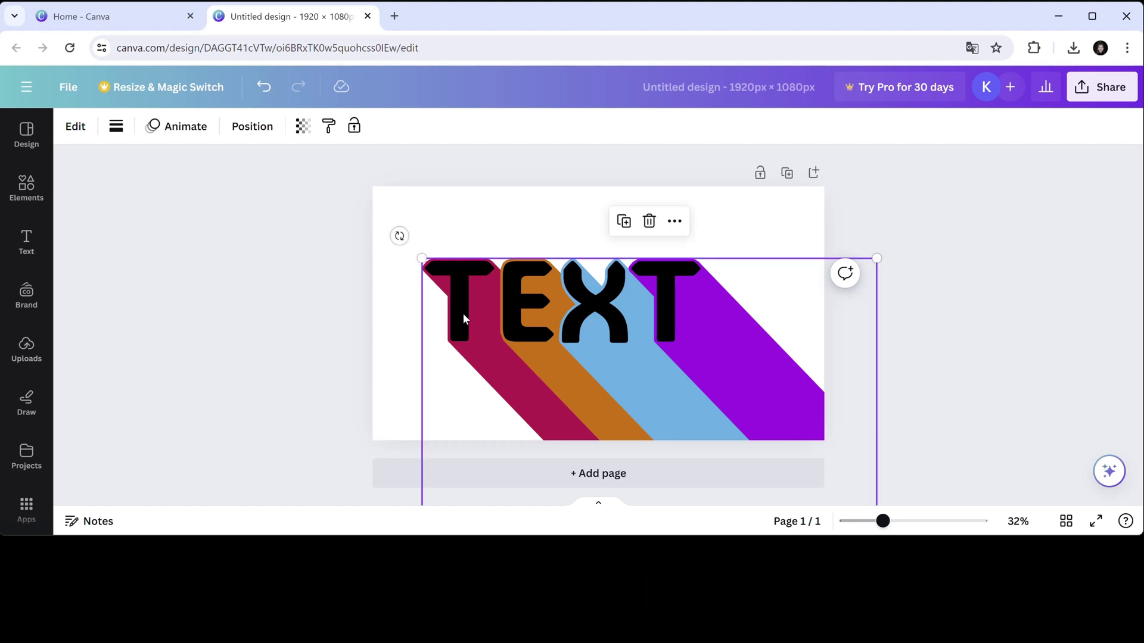
click(342, 326)
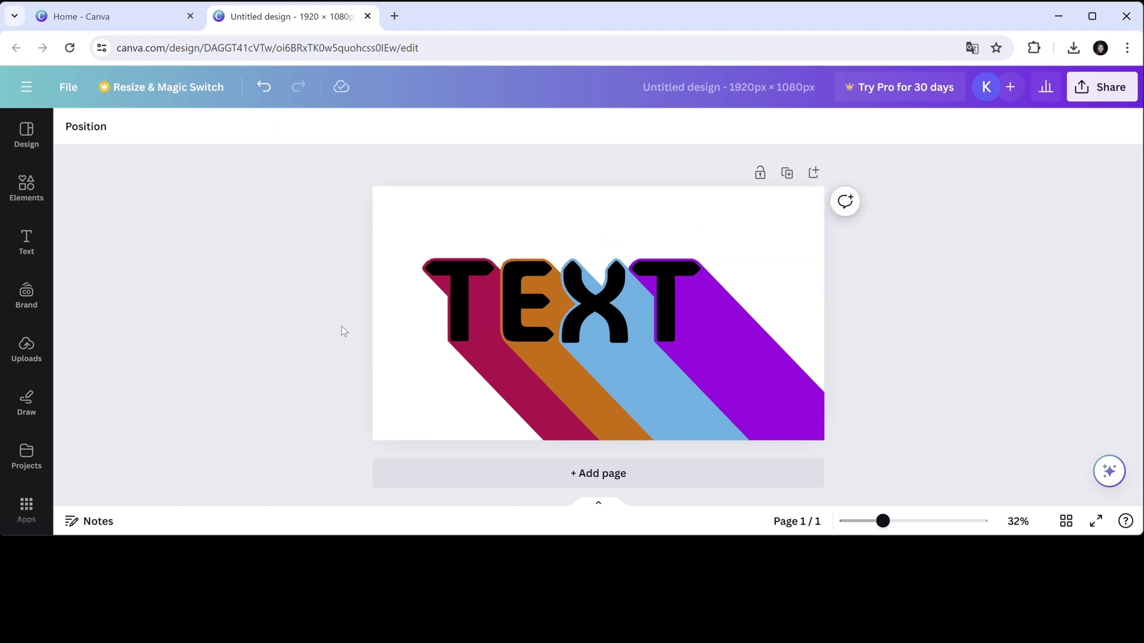